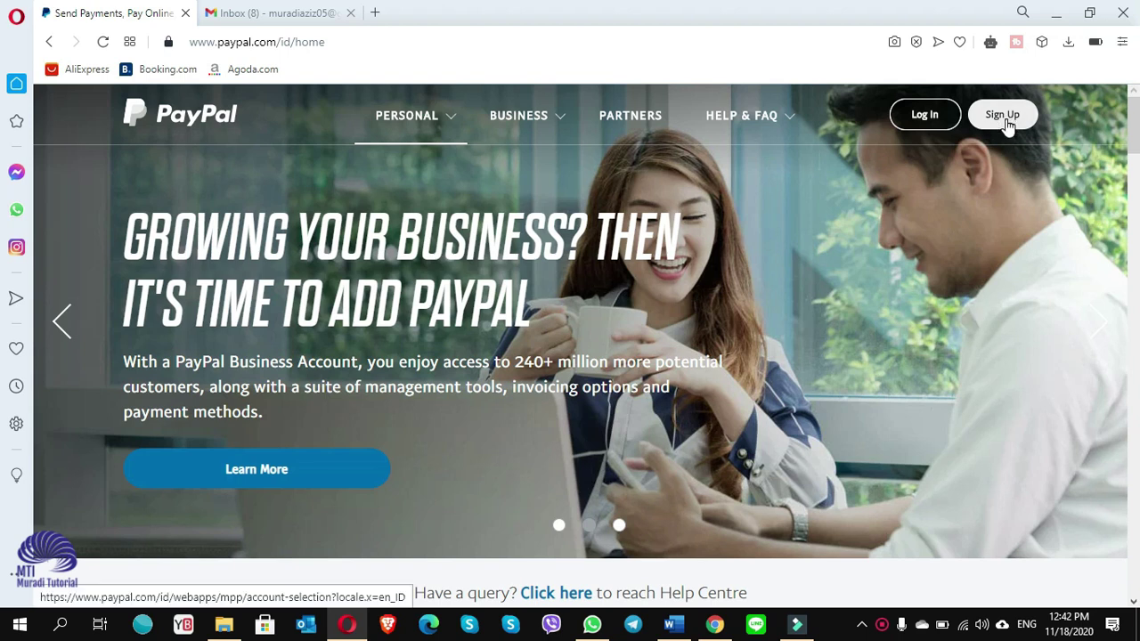
Step: Start a Personal Account sign-up and set the user type to 'I'm not sure'
click(1007, 125)
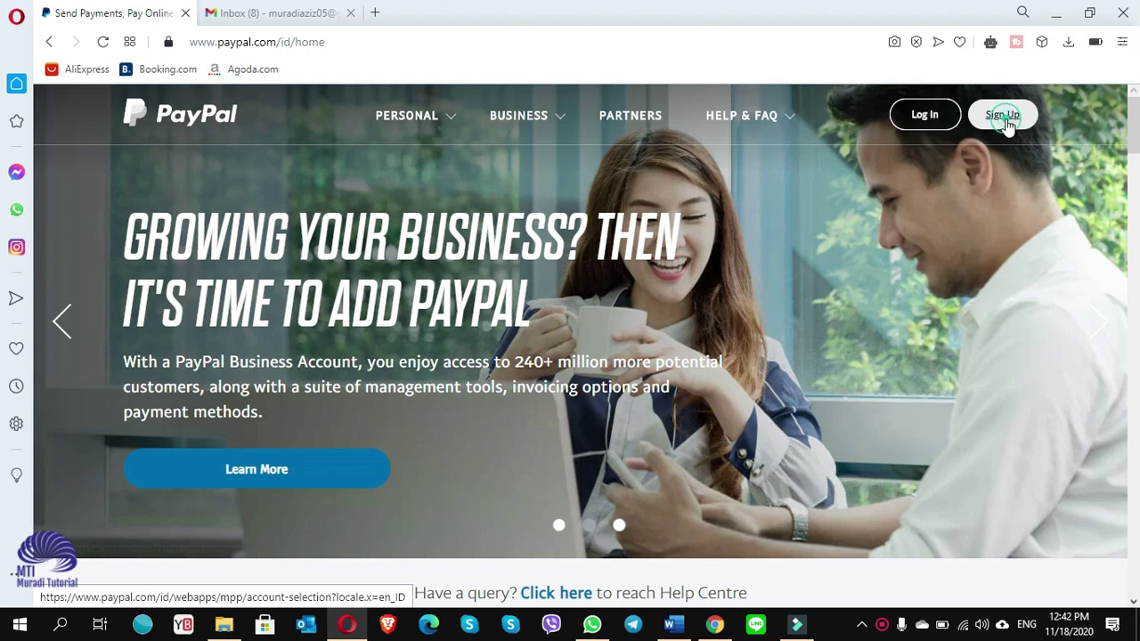
scroll(698, 378, down, 1)
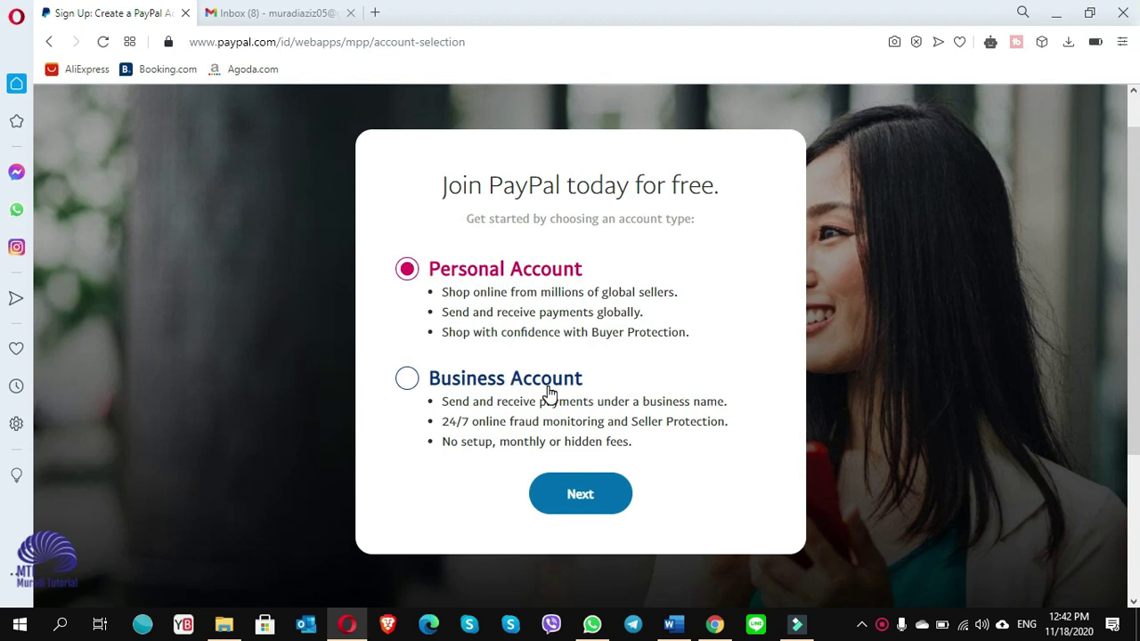
click(589, 506)
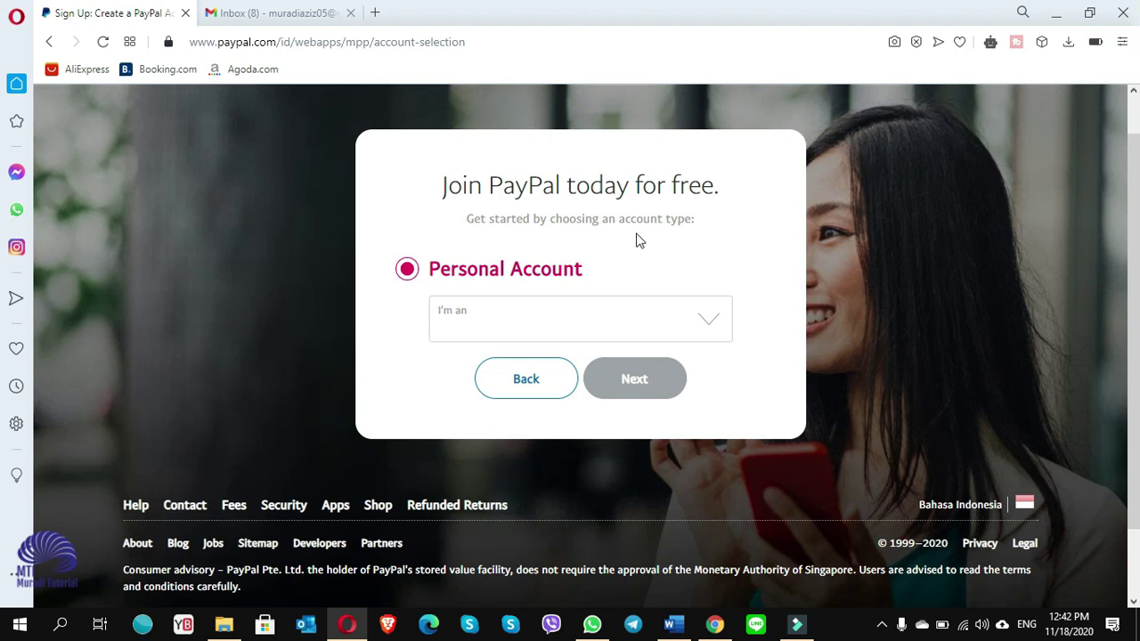
click(718, 320)
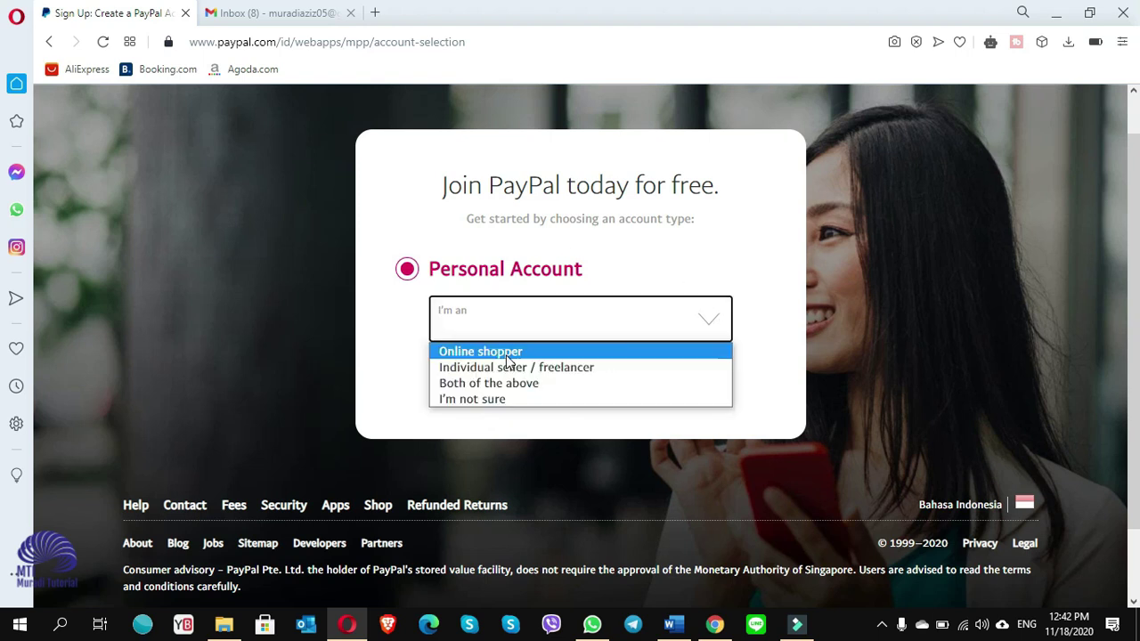
click(488, 406)
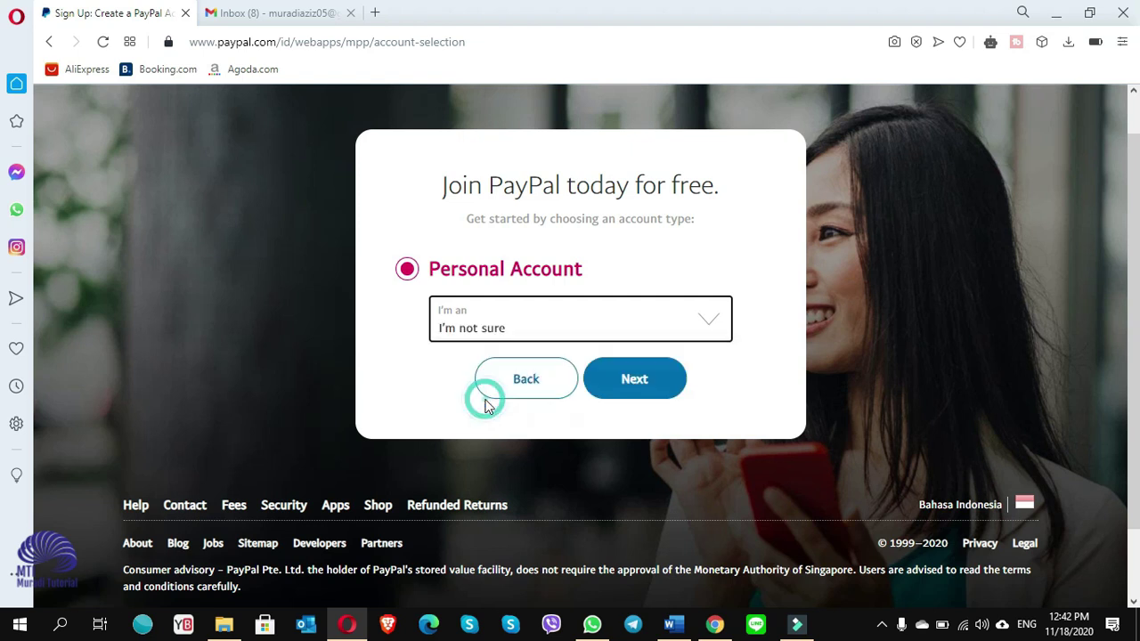
Step: Enter the mobile number and confirm it with the six-digit SMS code
click(655, 381)
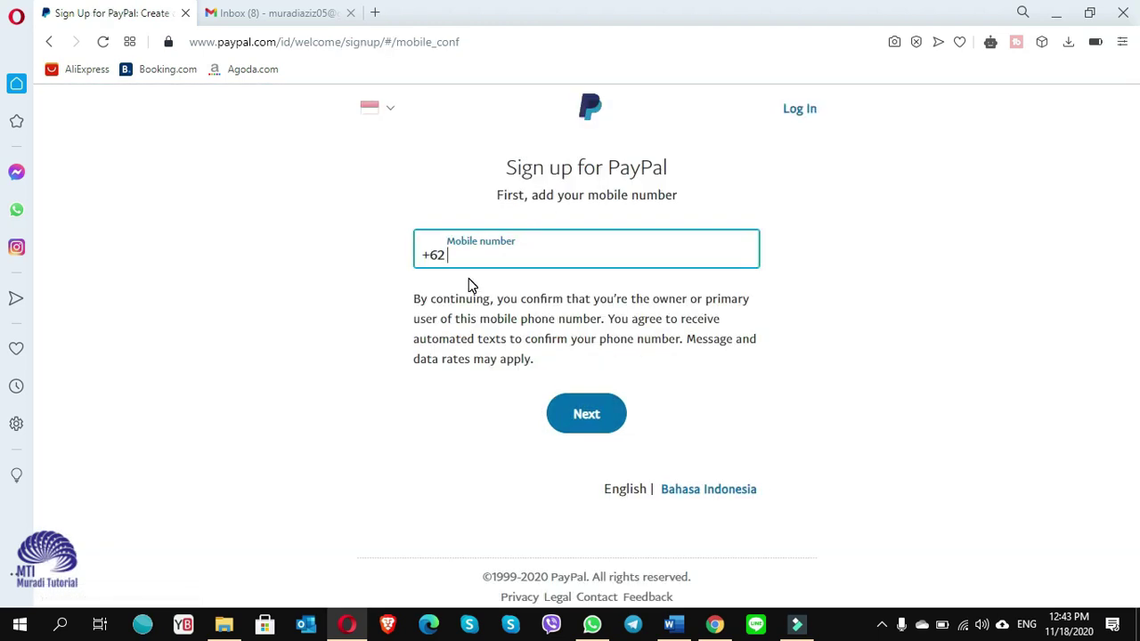
click(584, 434)
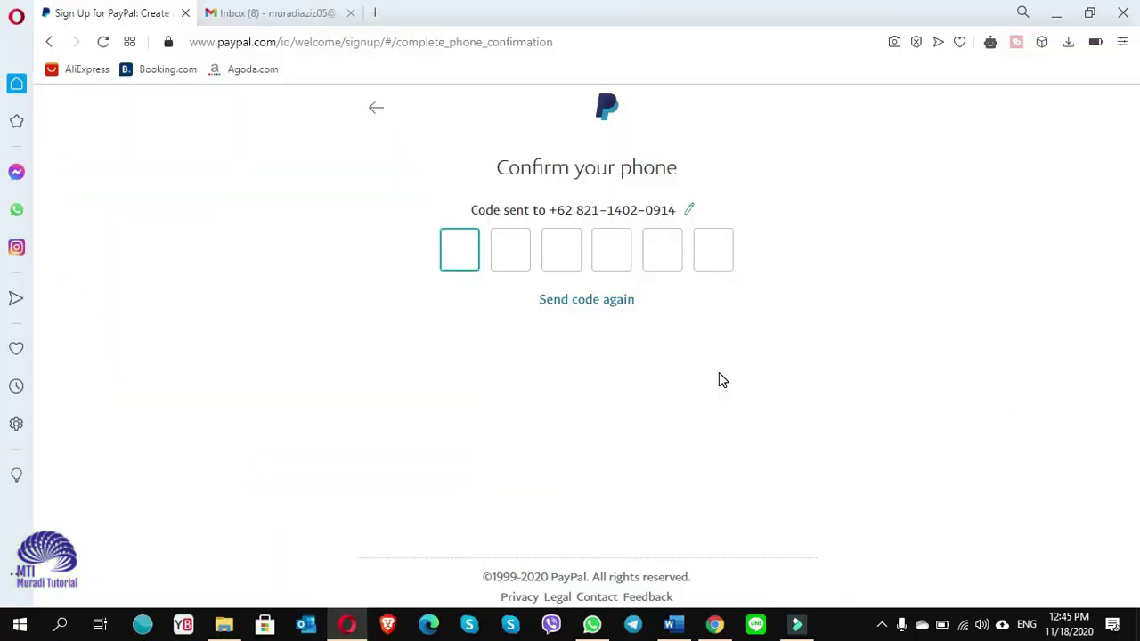
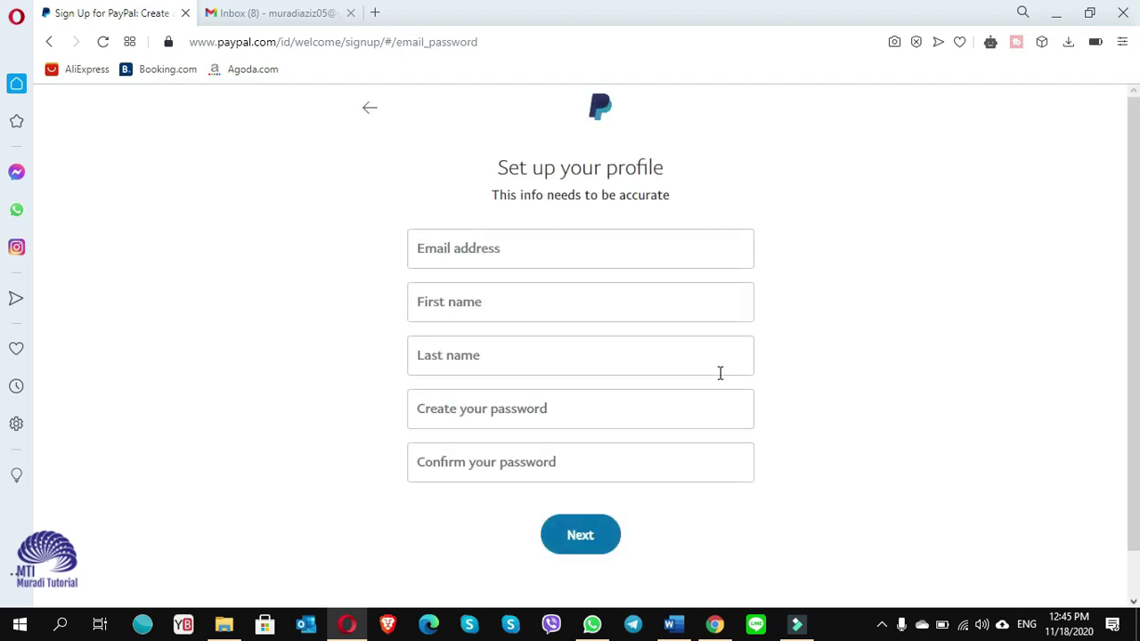
Step: Enter the account's email address, first name and last name
scroll(897, 407, down, 1)
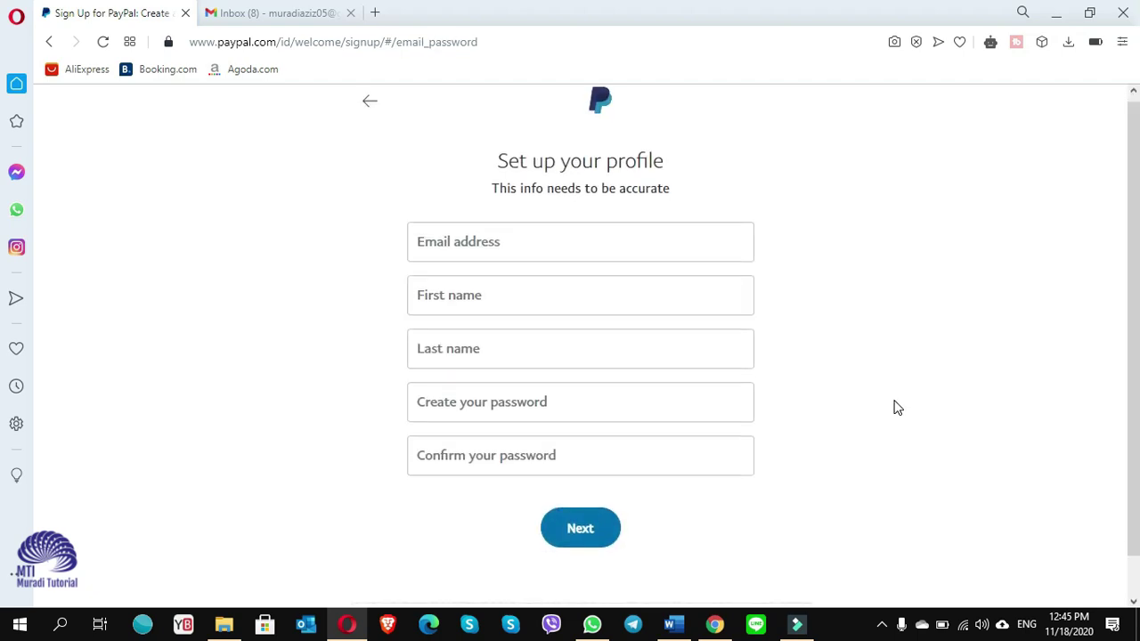
click(500, 241)
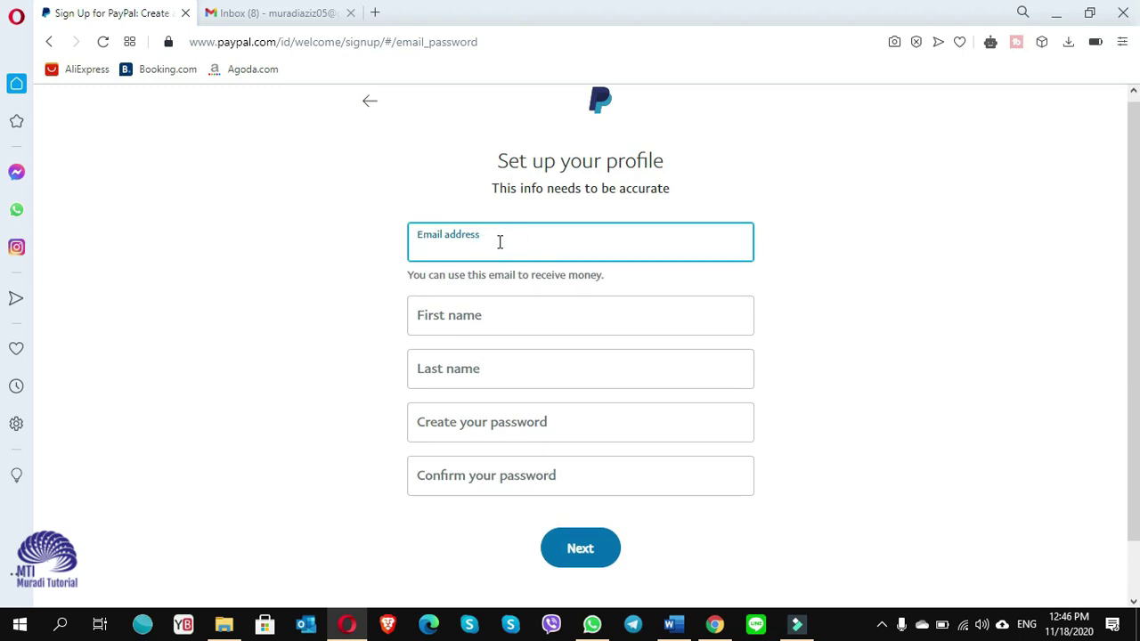
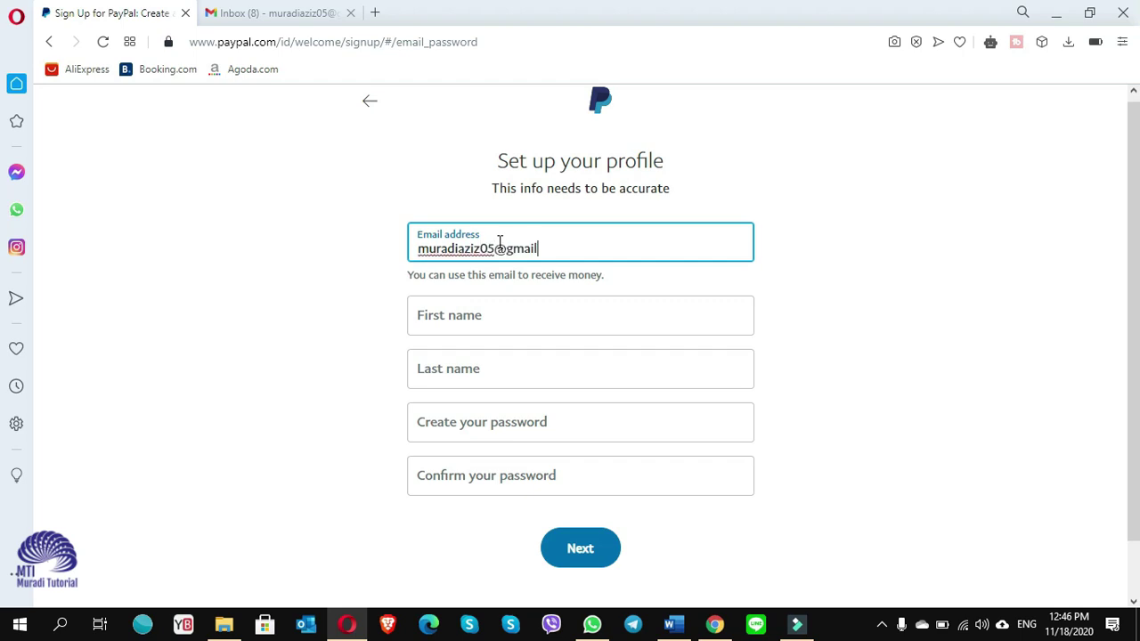
click(496, 321)
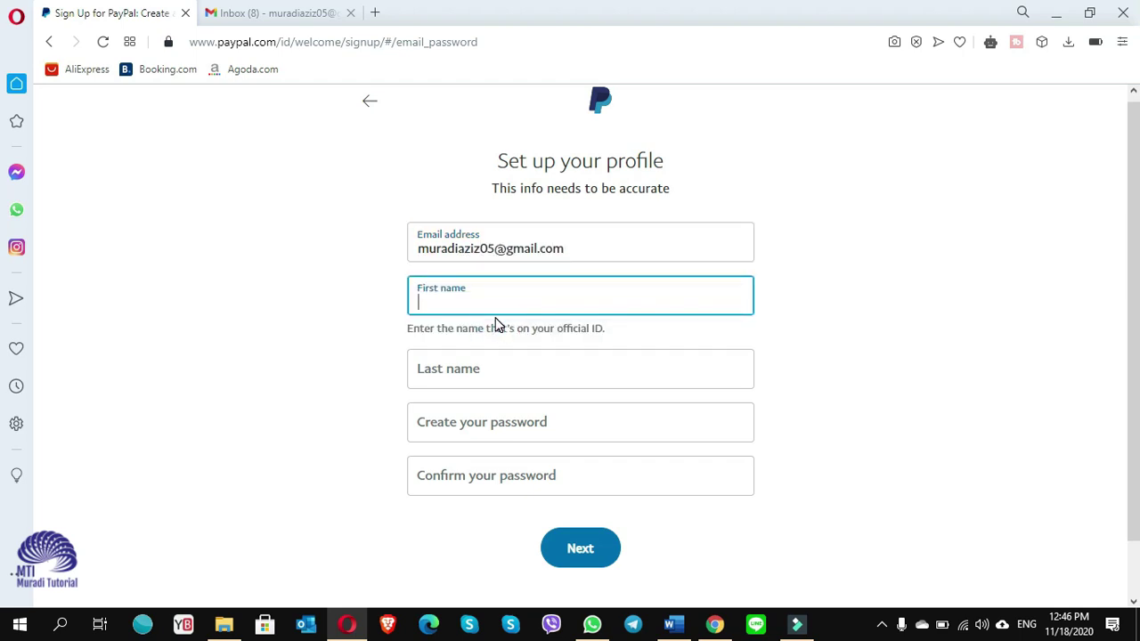
click(472, 374)
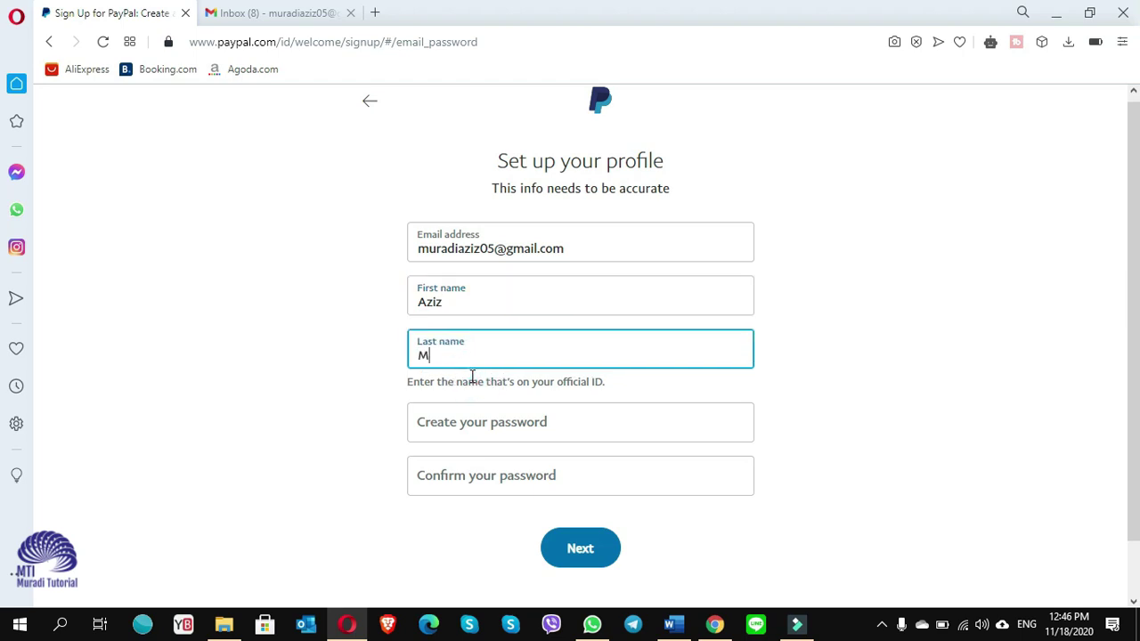
Step: Create and confirm the account password, then submit the profile details
click(492, 426)
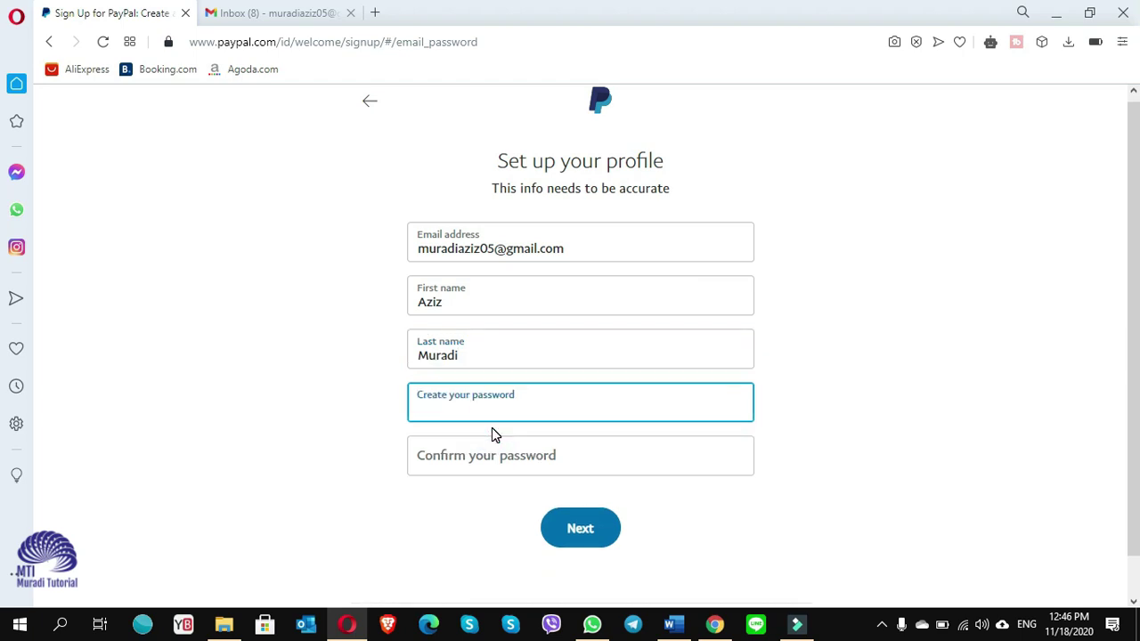
text(••••••••••)
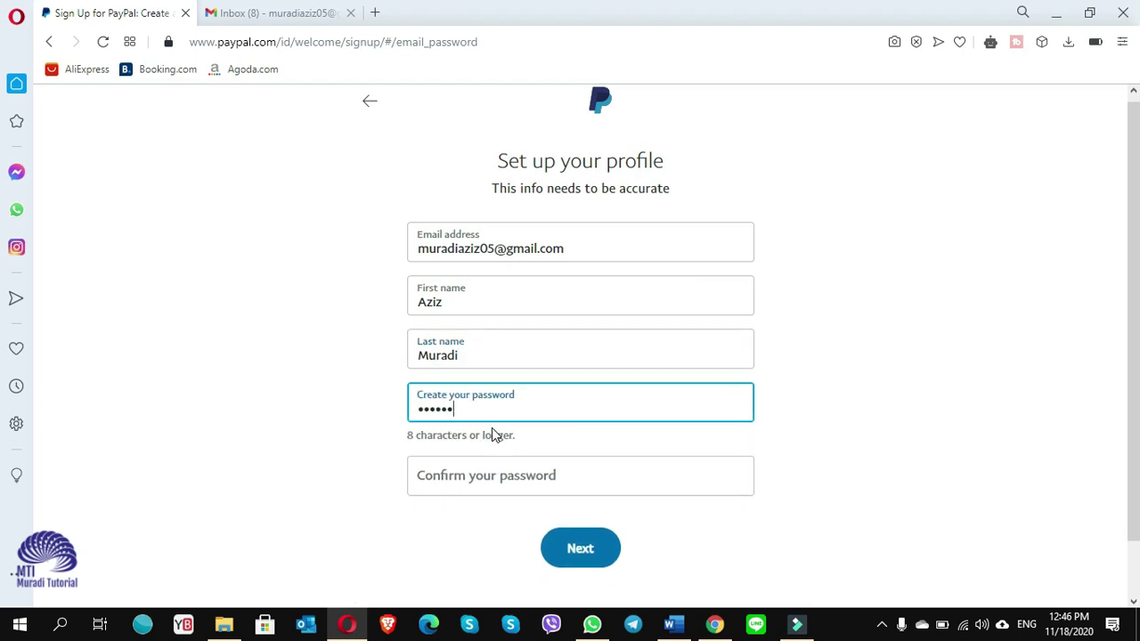
click(490, 452)
text(•••••)
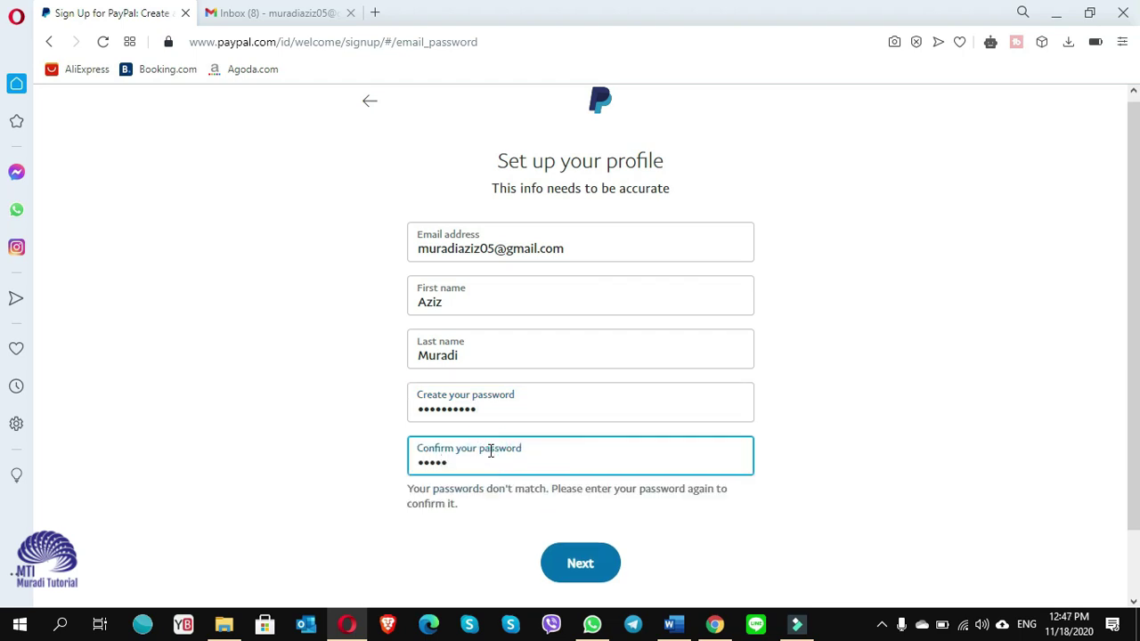
text(•••••)
click(577, 531)
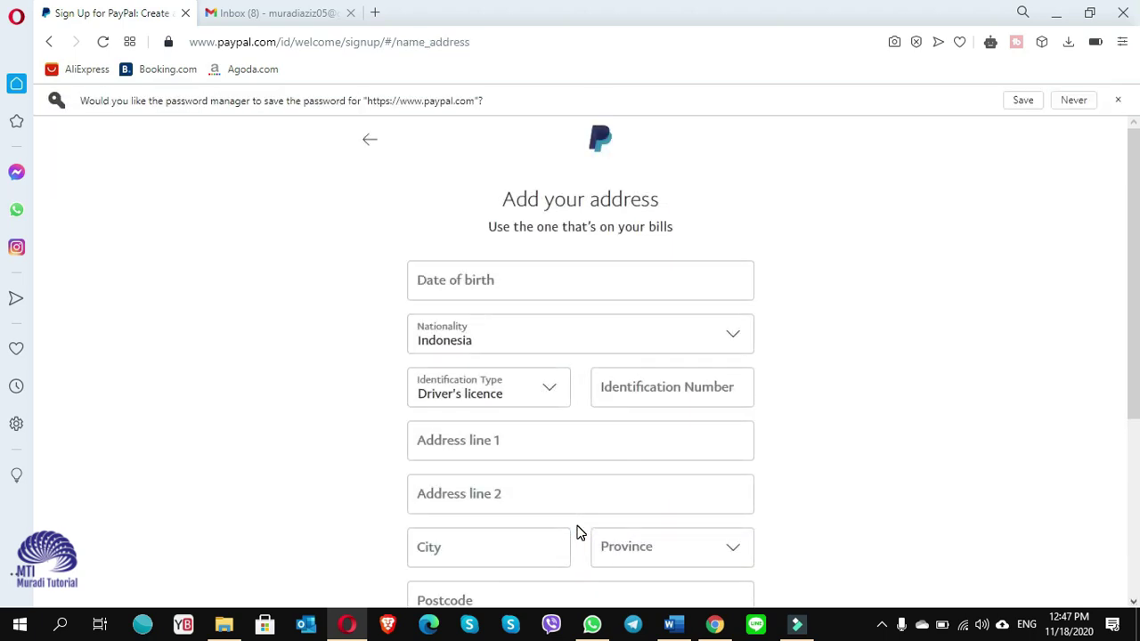
Step: Enter the date of birth and a National ID identification number
scroll(577, 532, down, 1)
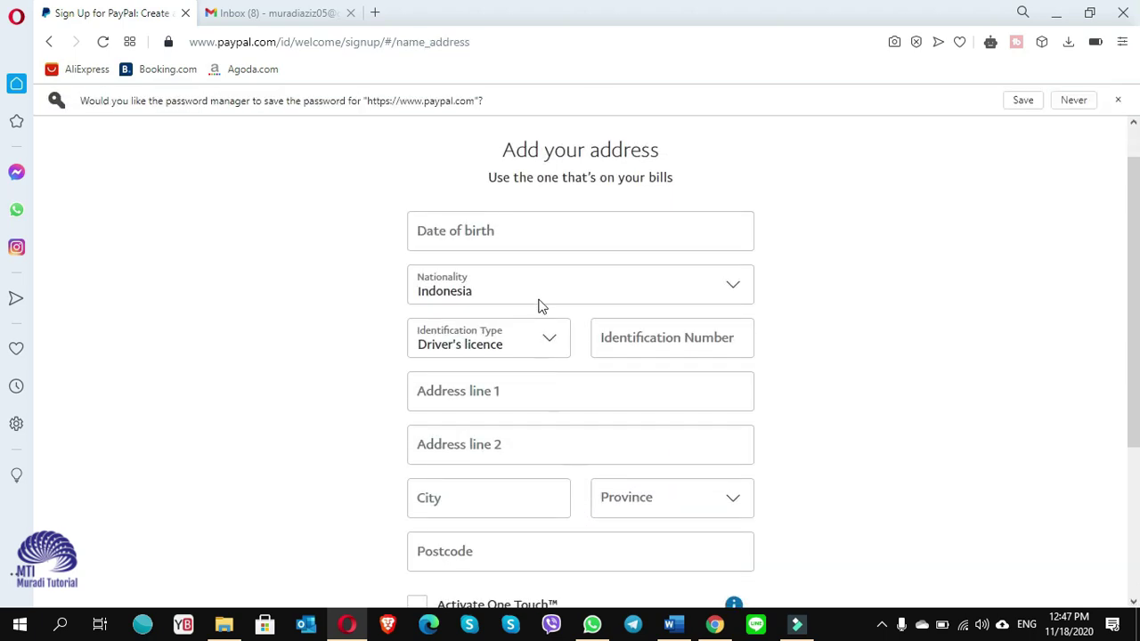
click(532, 233)
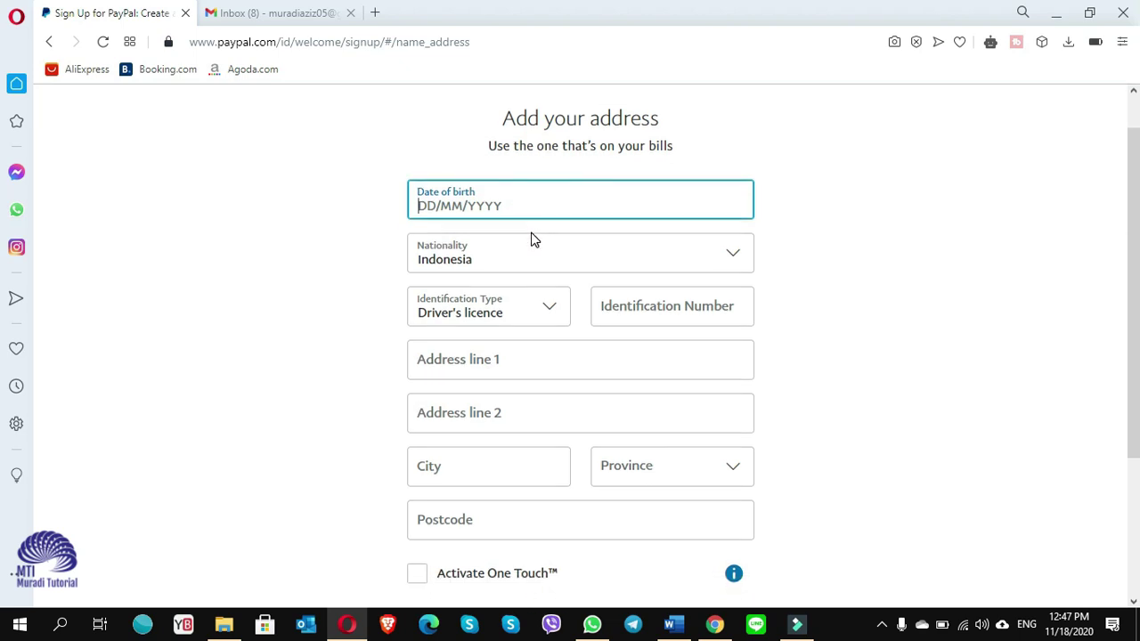
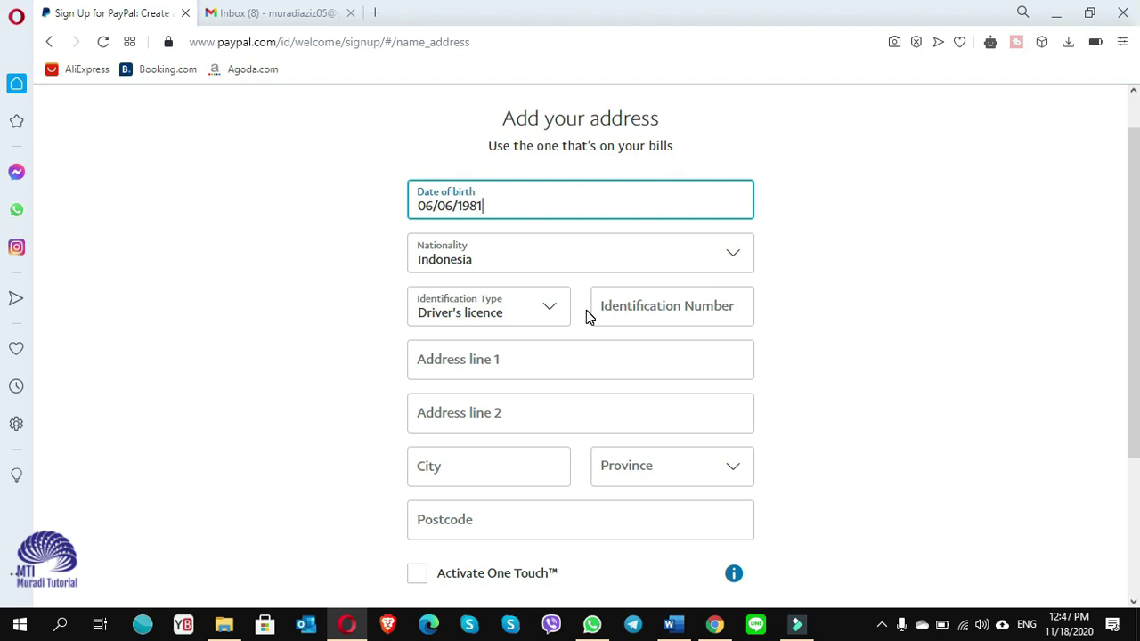
click(629, 306)
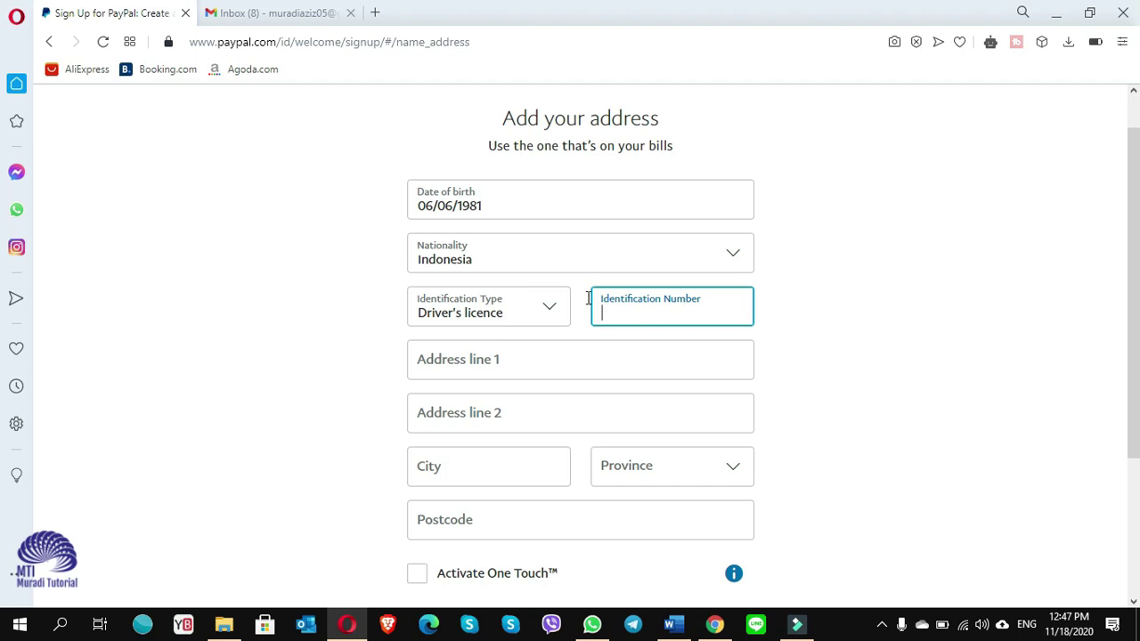
click(553, 312)
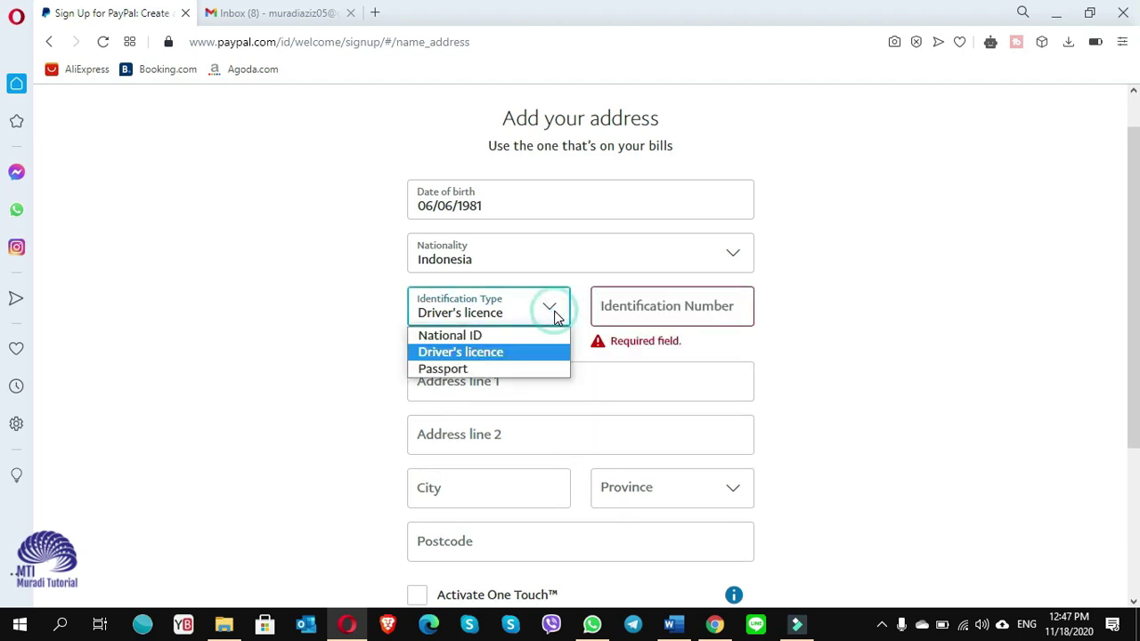
click(509, 344)
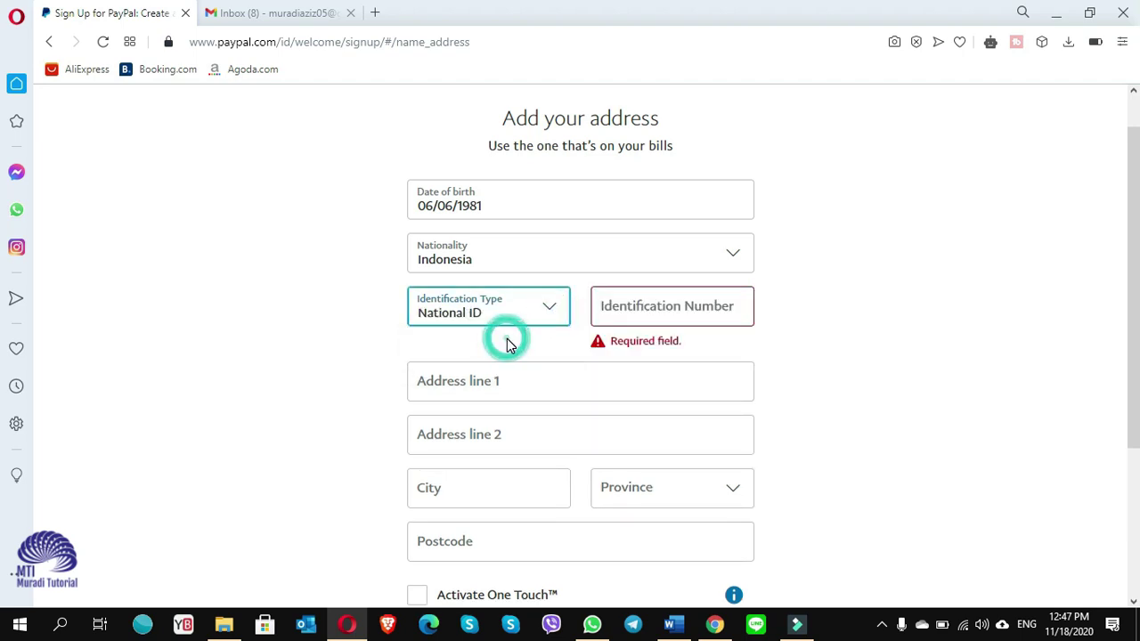
click(645, 307)
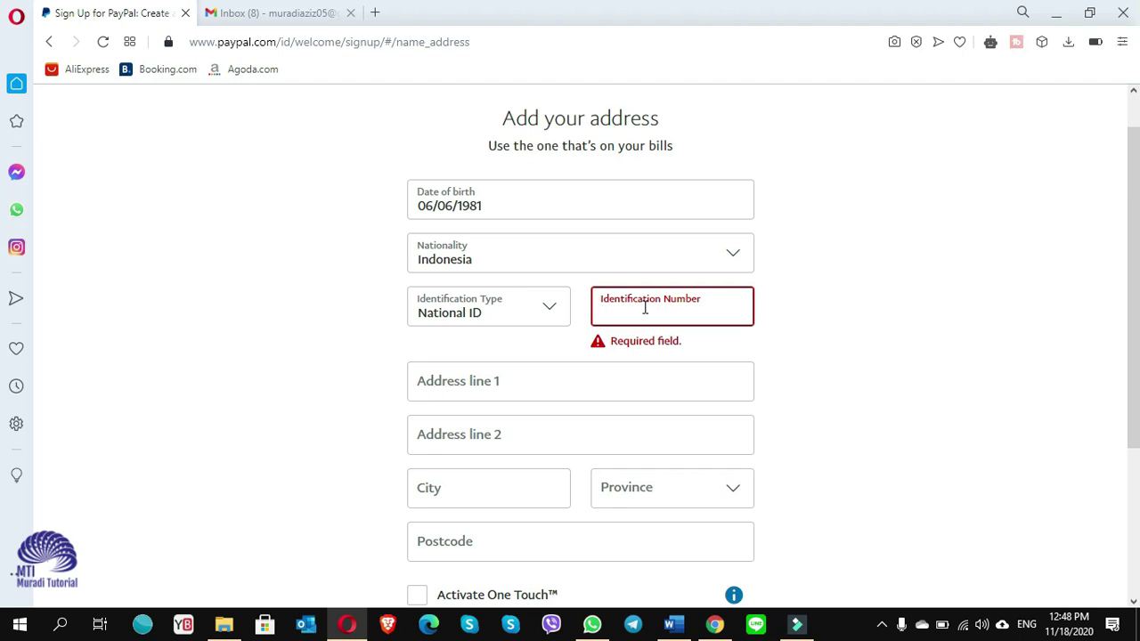
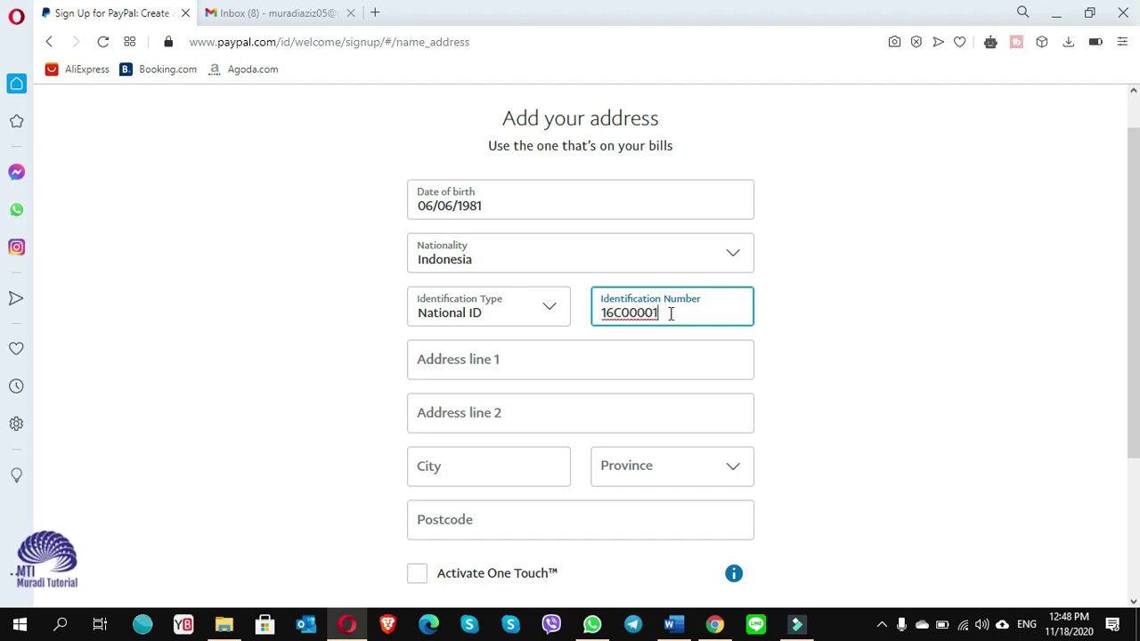
Step: Fill in the first address line, correcting typos along the way
click(578, 357)
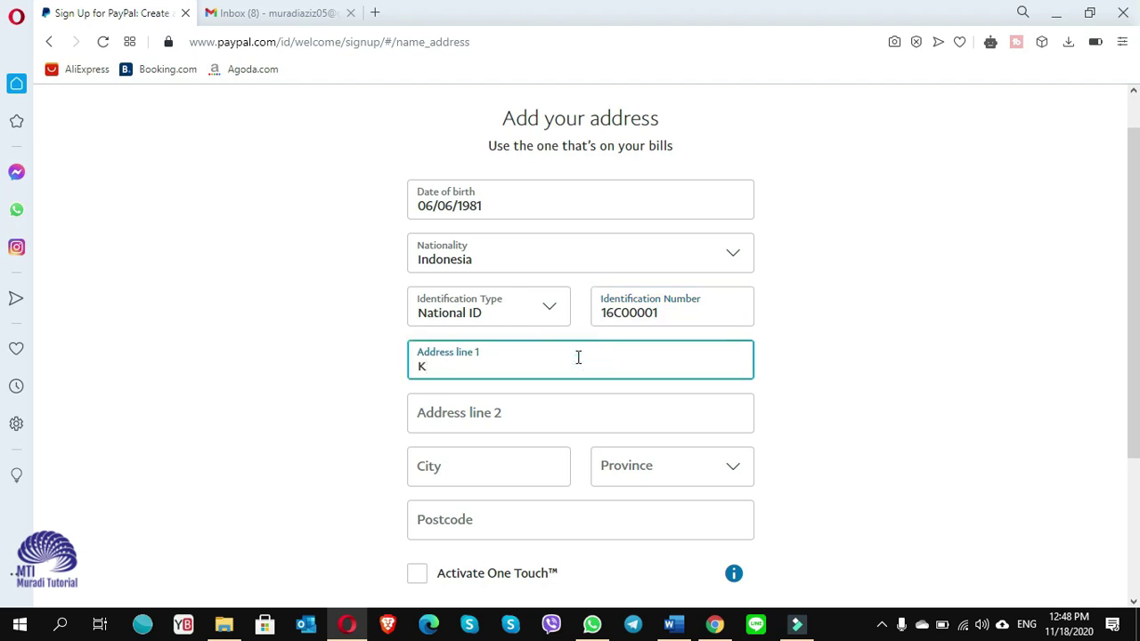
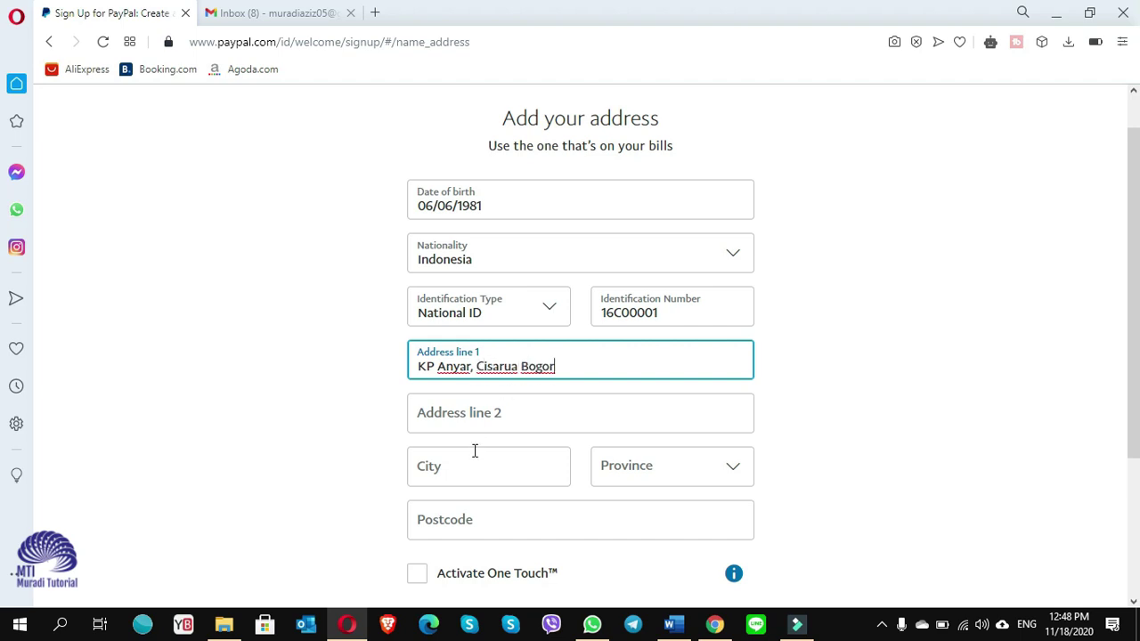
Step: Enter the city and choose the province from the province list
scroll(526, 403, down, 2)
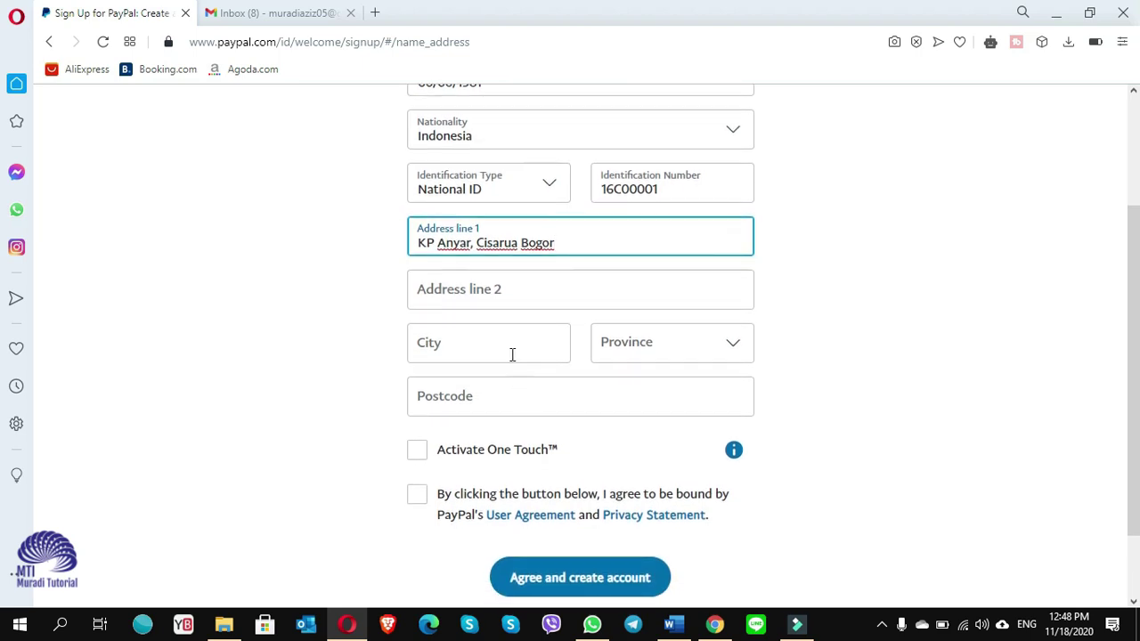
click(509, 340)
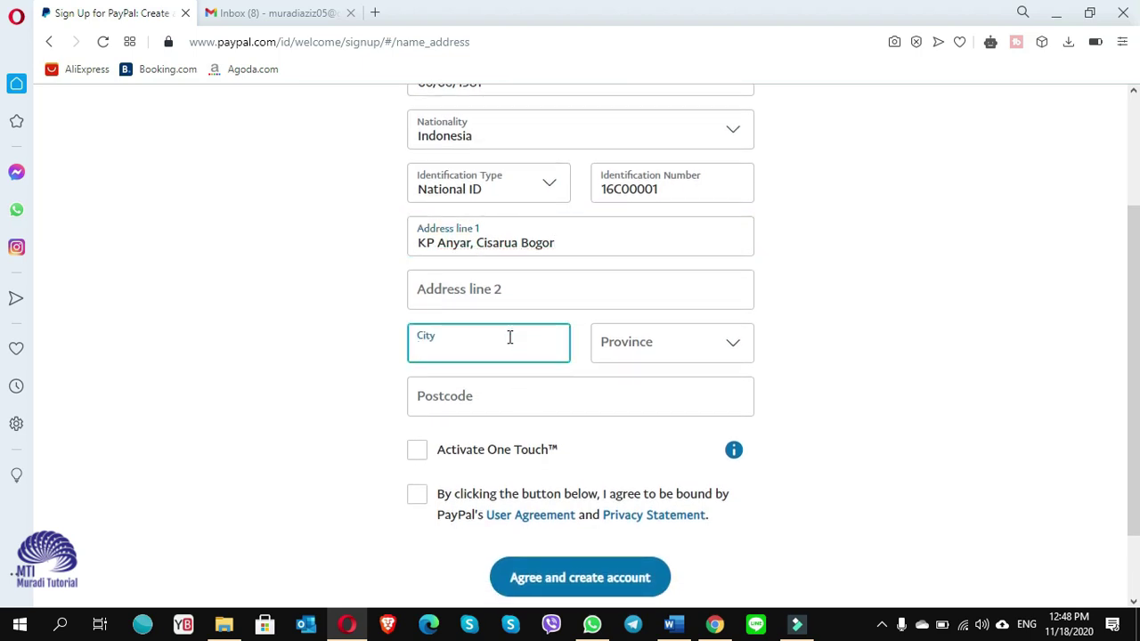
text(Bogor)
click(695, 349)
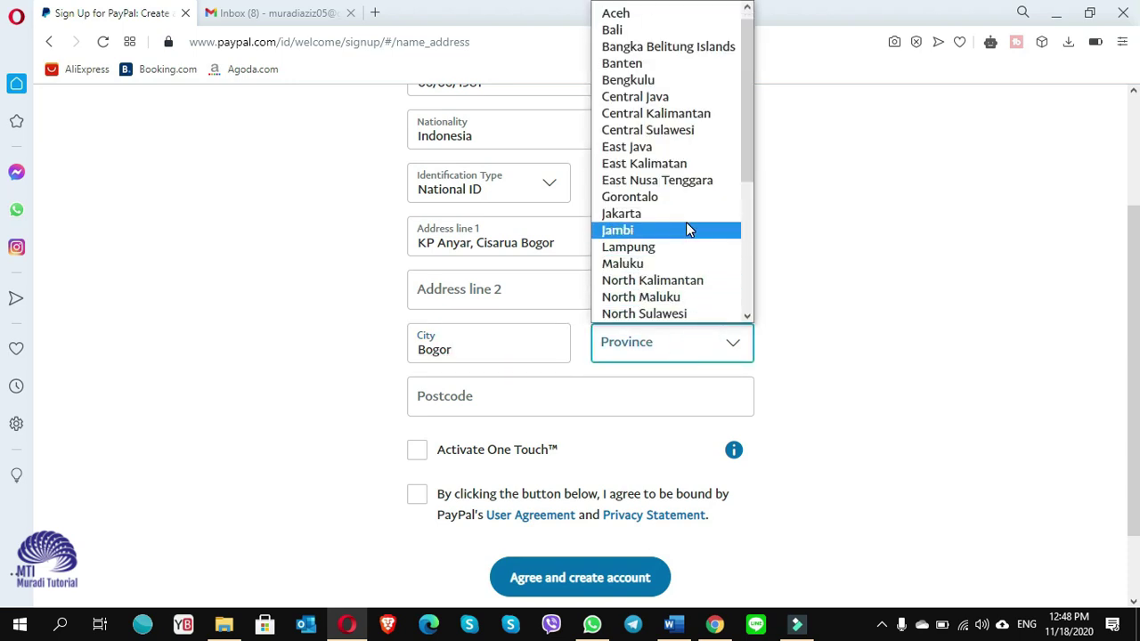
scroll(687, 227, down, 2)
scroll(688, 230, down, 3)
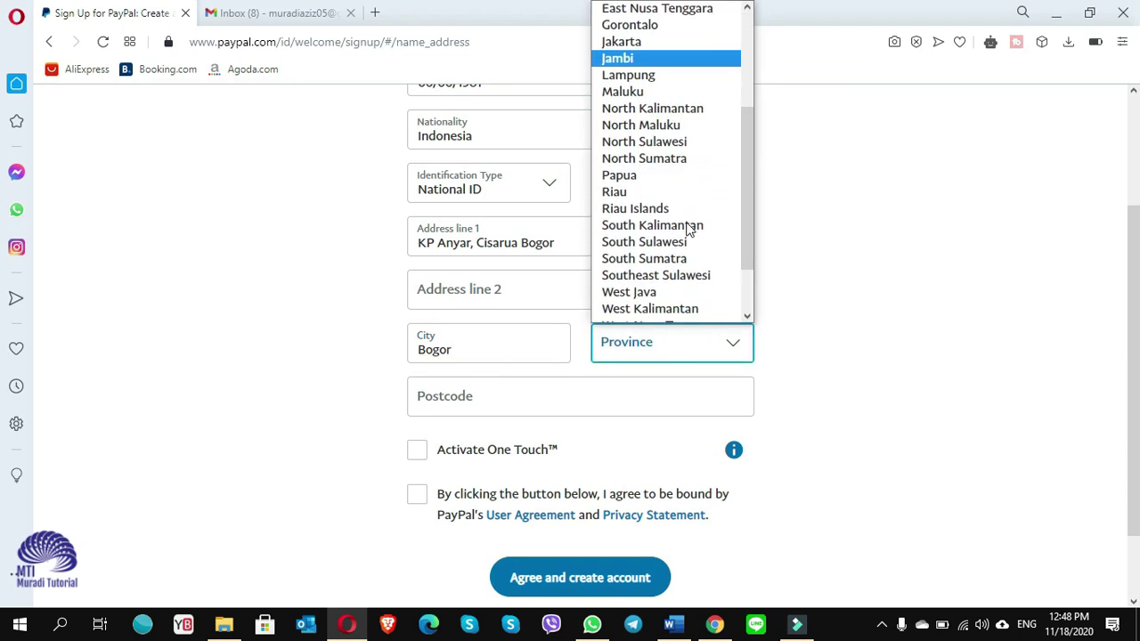
scroll(687, 230, down, 1)
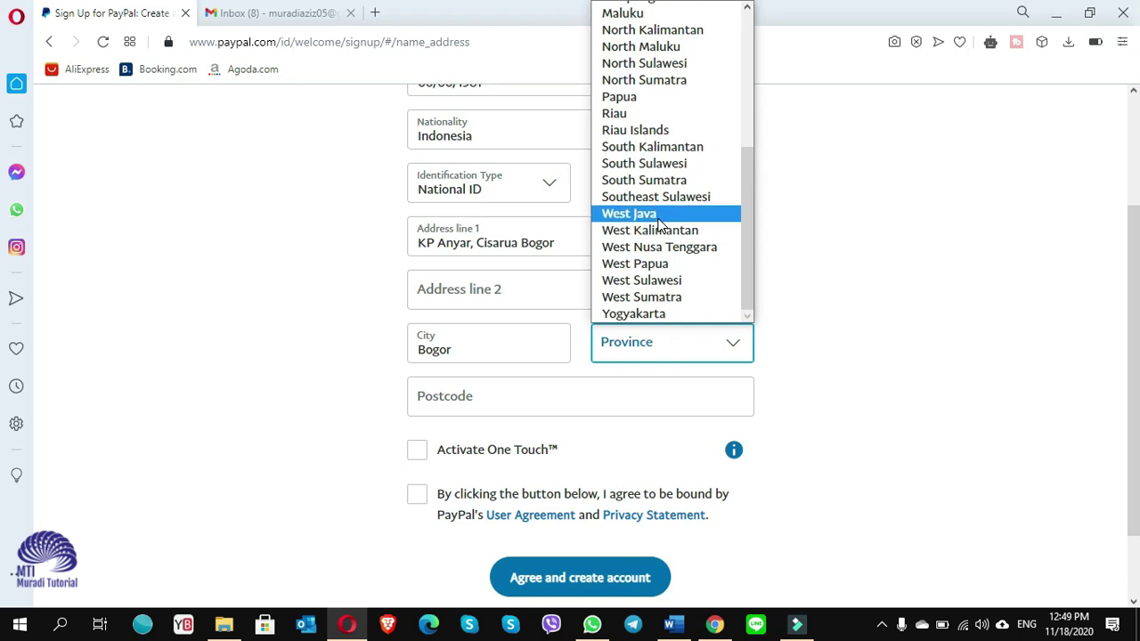
click(659, 218)
Step: Enter the postcode and accept the user agreement and privacy statement
scroll(595, 437, down, 1)
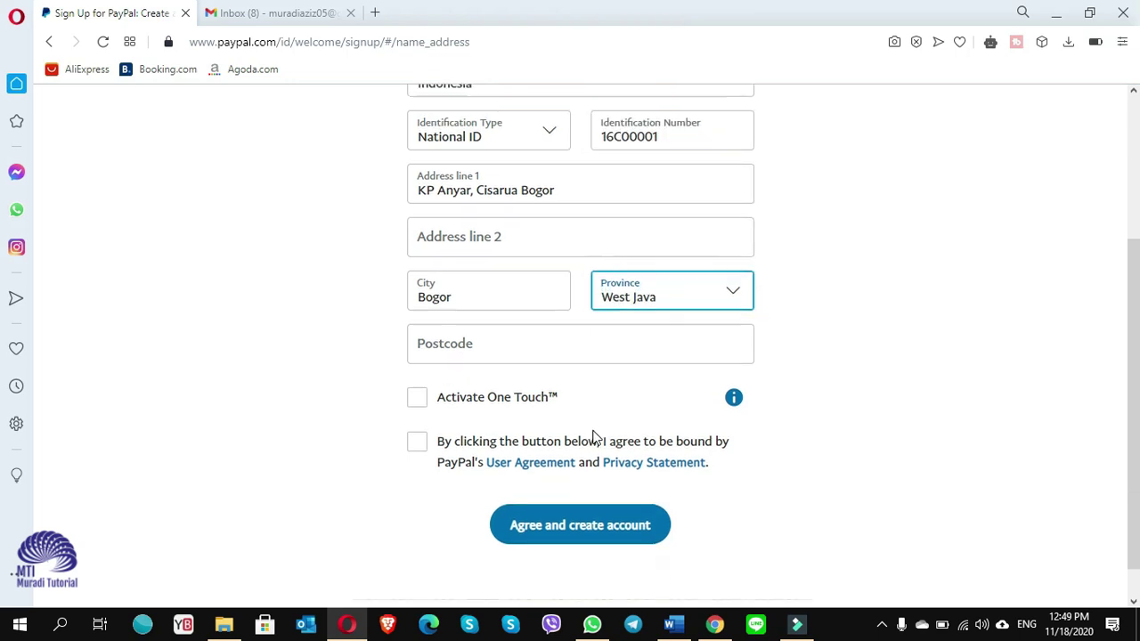
click(545, 344)
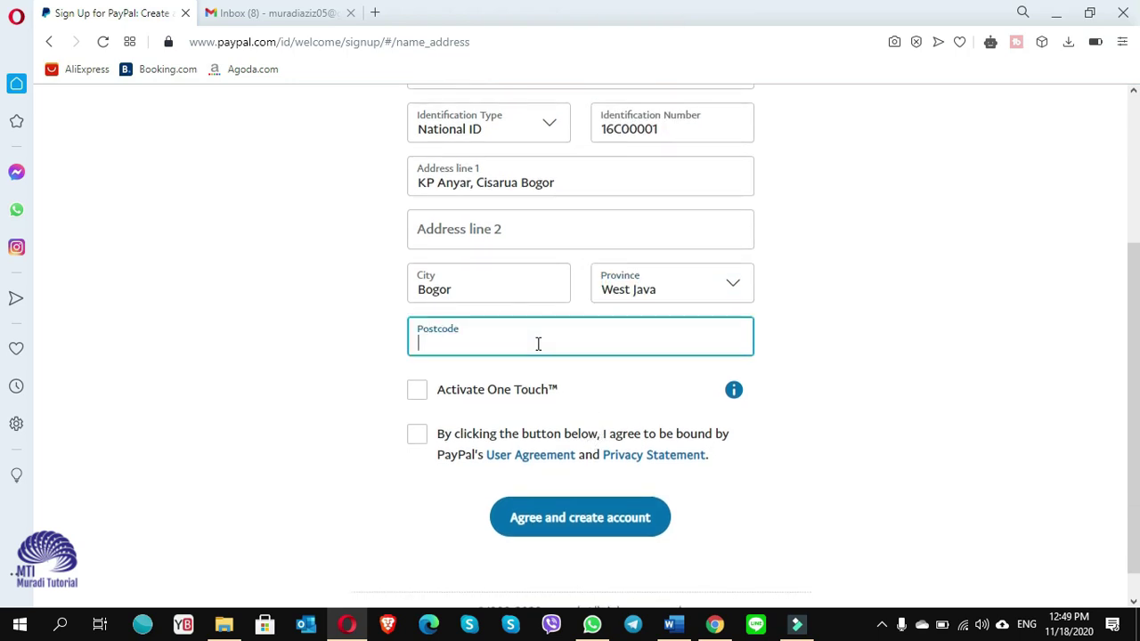
text(16750)
scroll(420, 458, down, 1)
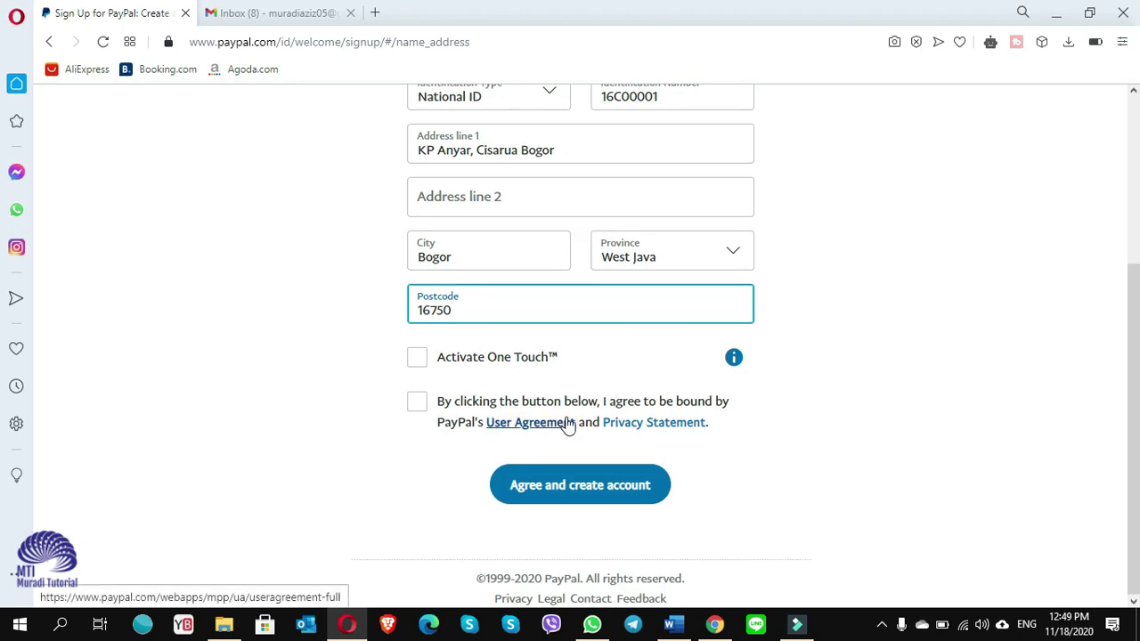
click(418, 406)
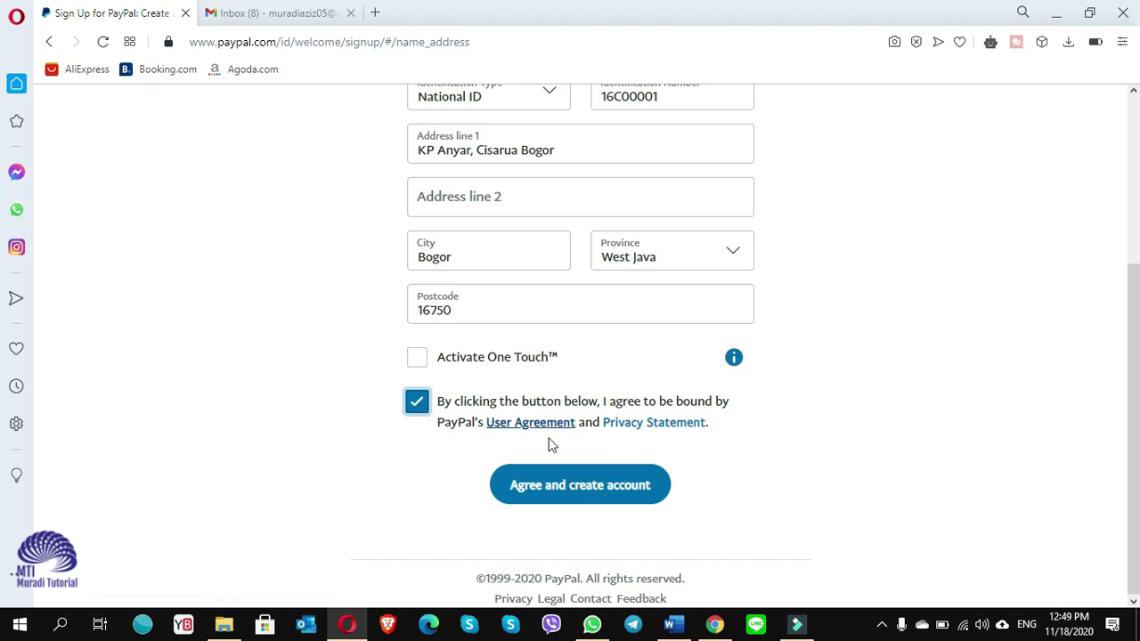
Step: Create the account and proceed to the Go shopping card-linking form
click(574, 485)
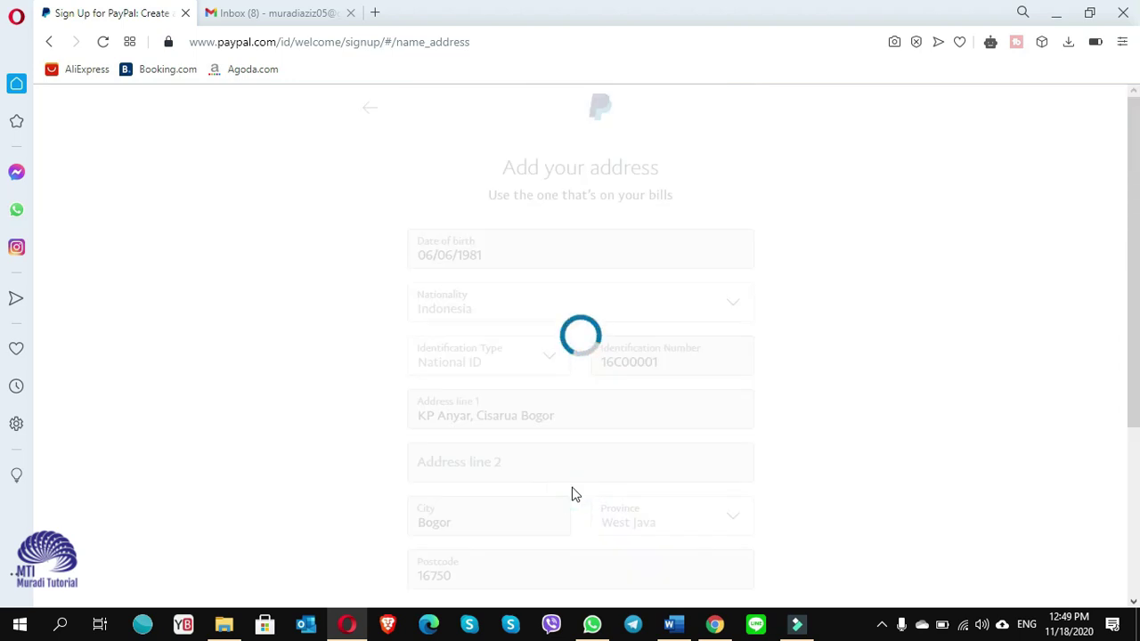
scroll(570, 486, down, 2)
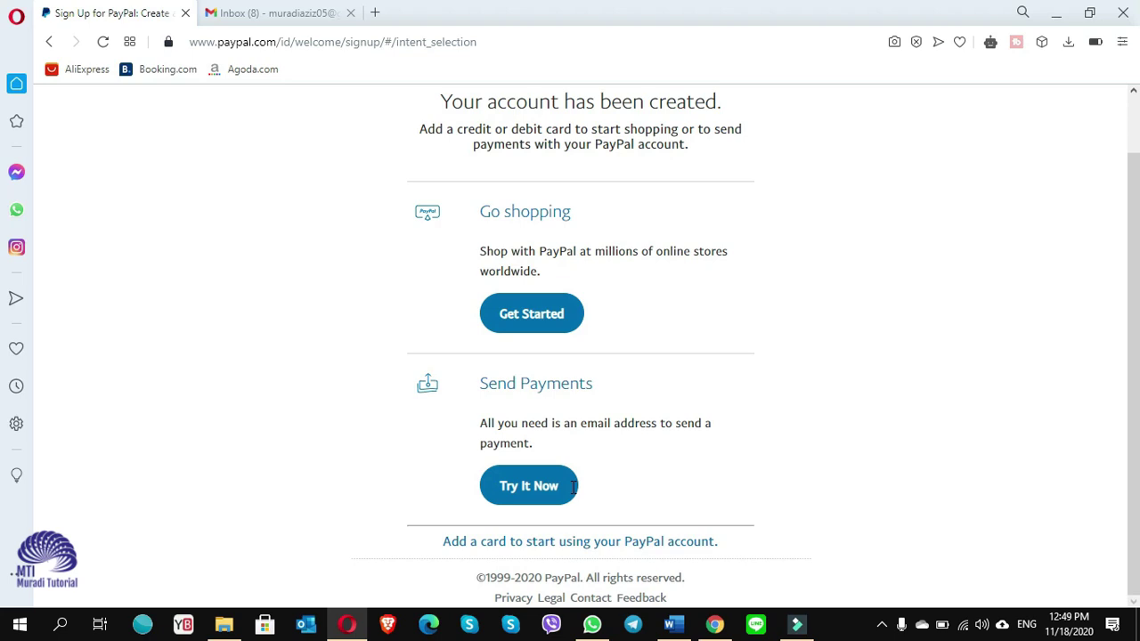
scroll(614, 467, up, 2)
scroll(614, 469, down, 2)
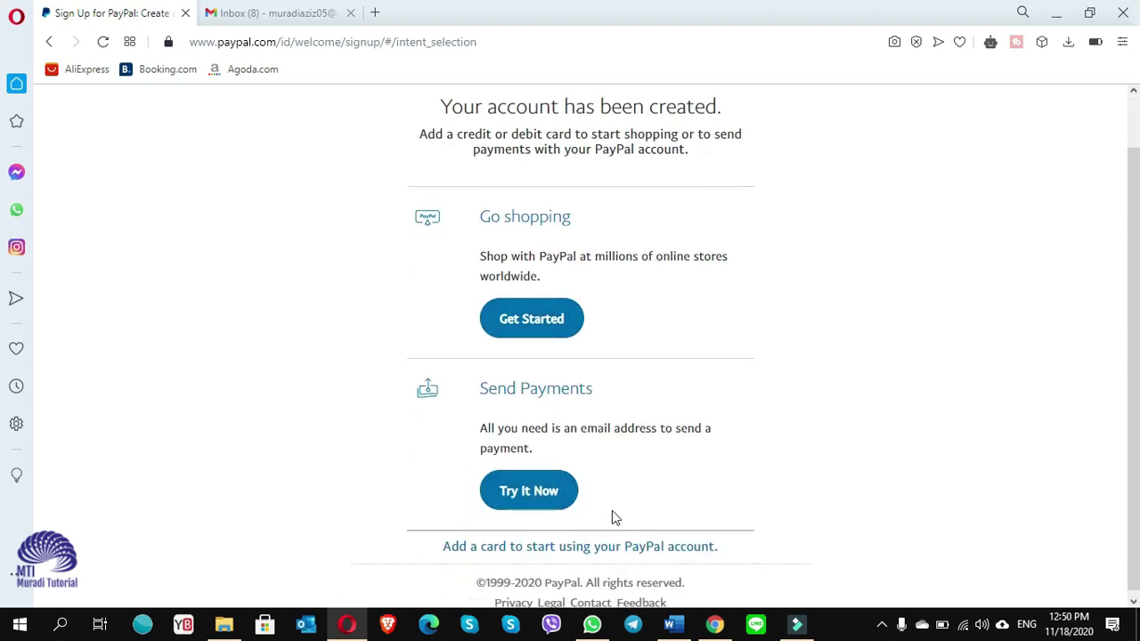
scroll(486, 554, down, 1)
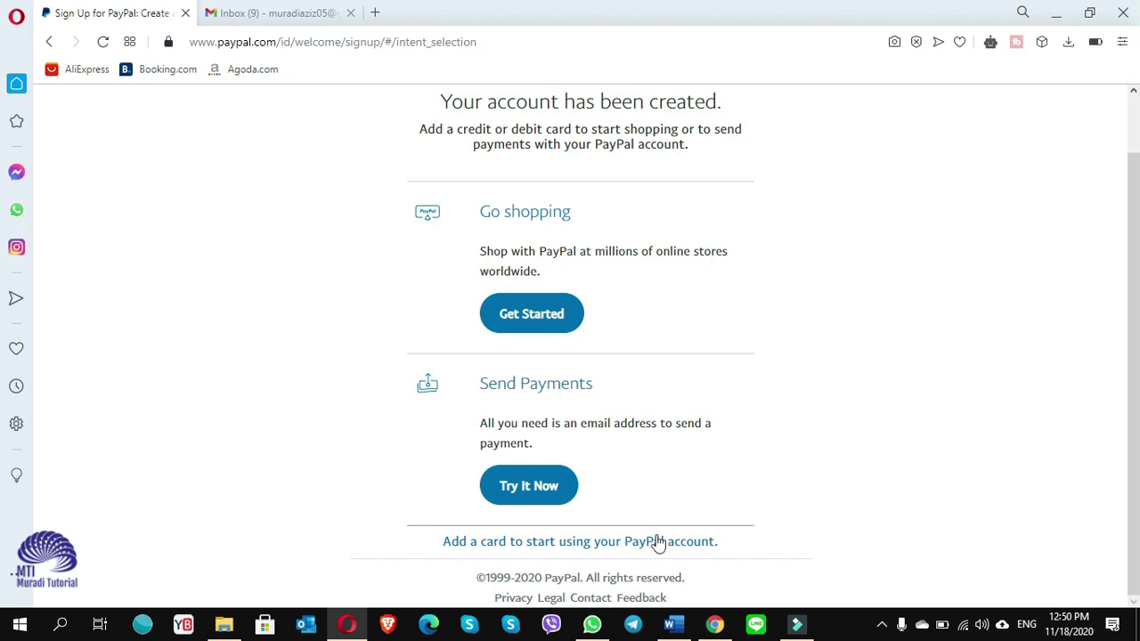
click(552, 326)
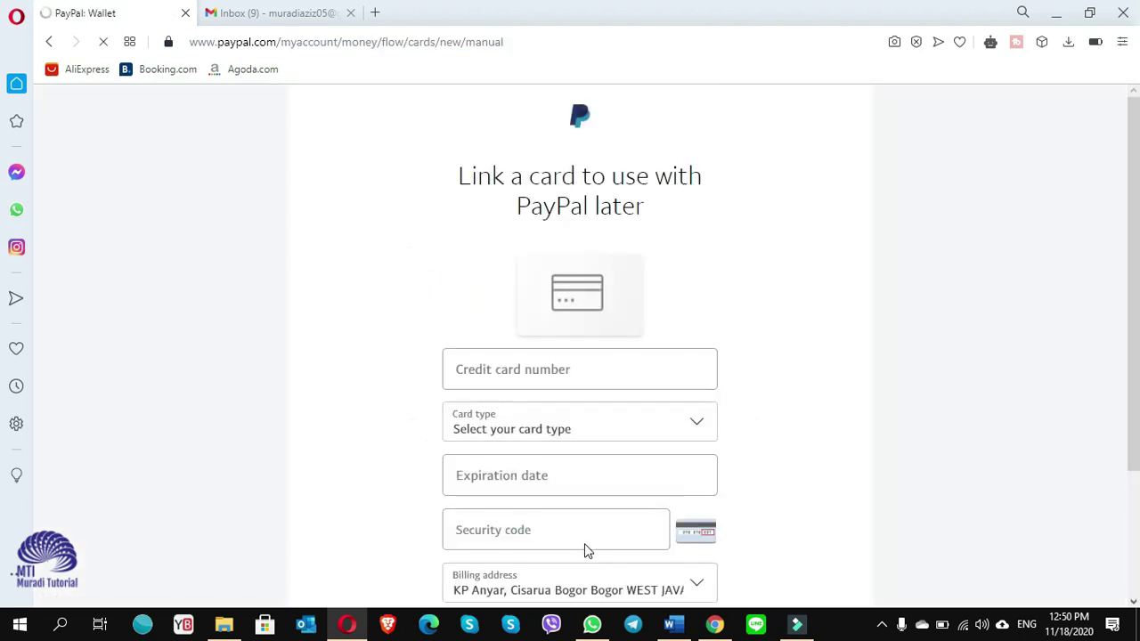
scroll(853, 427, down, 1)
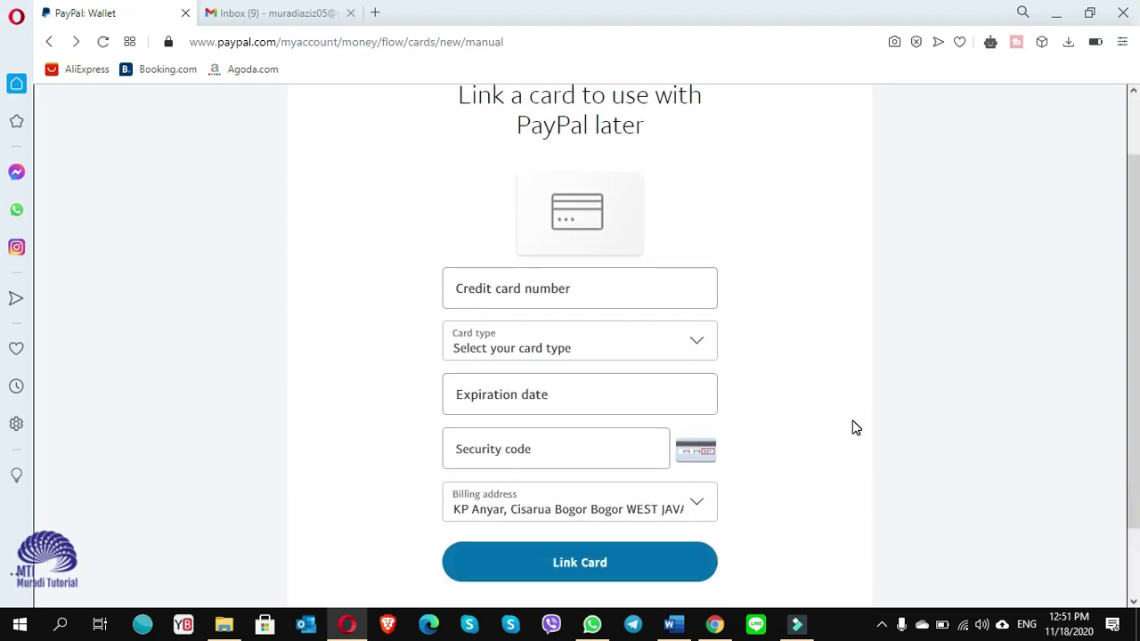
scroll(852, 428, down, 1)
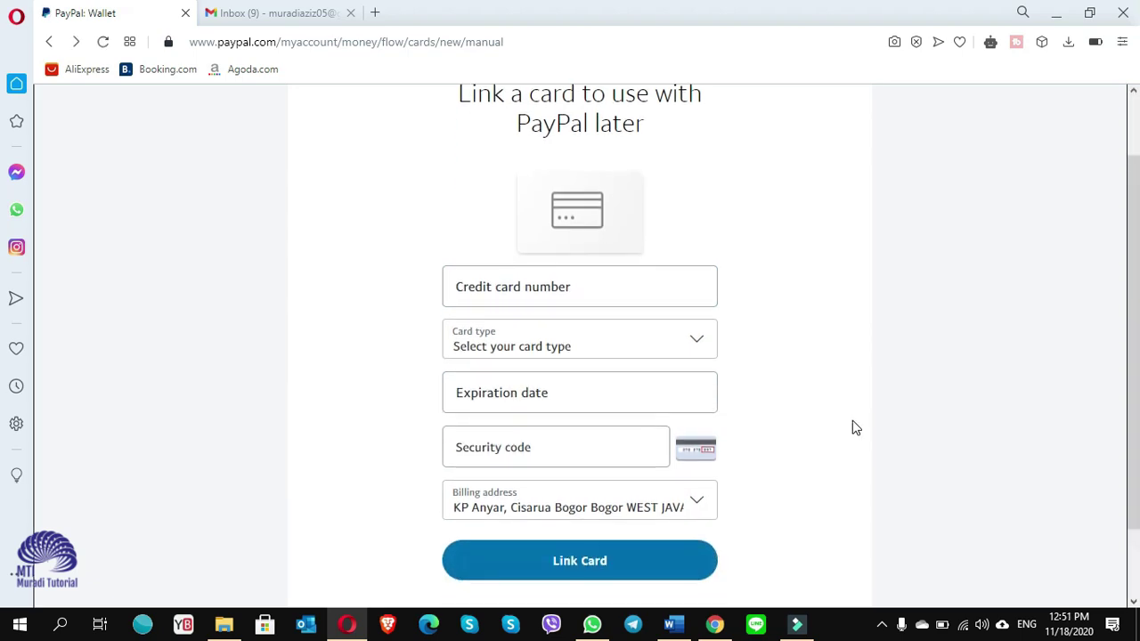
scroll(852, 428, up, 1)
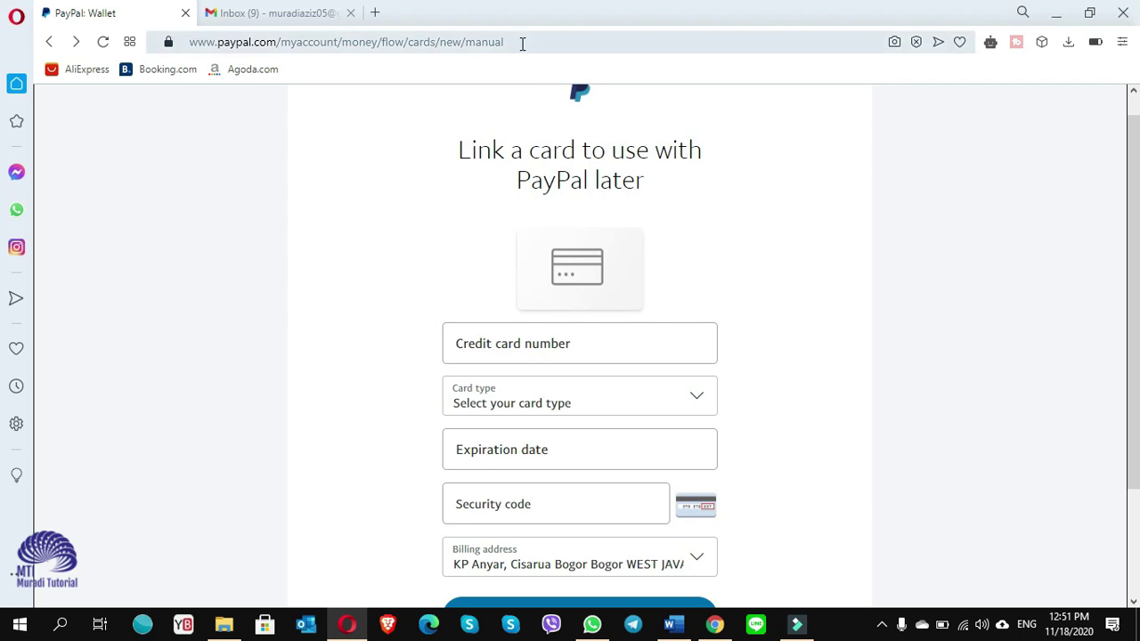
click(506, 42)
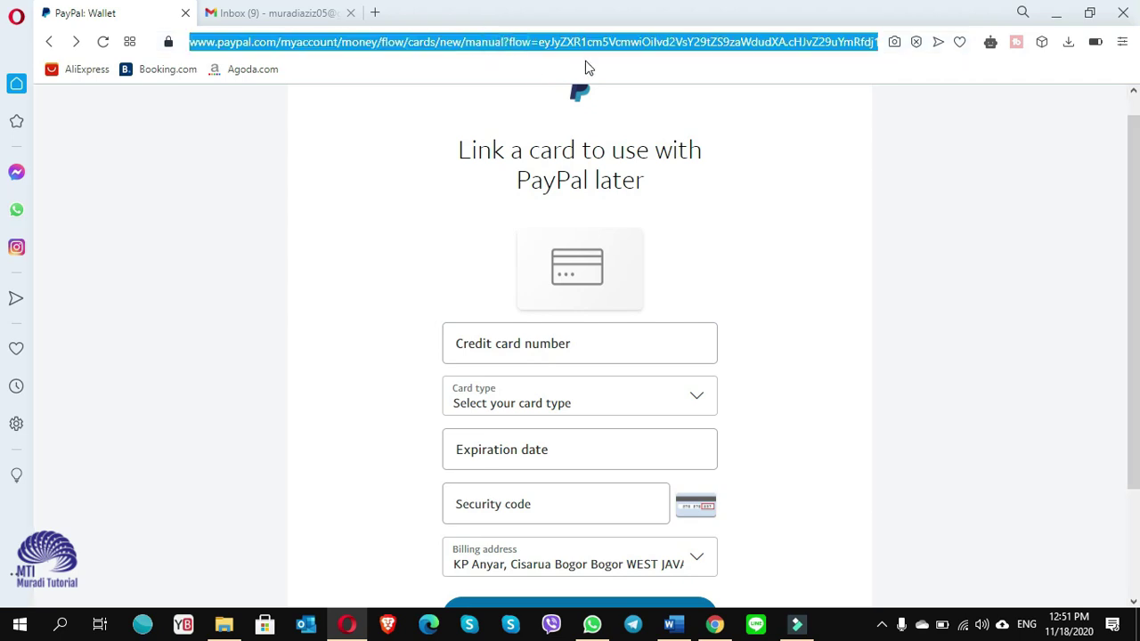
key(Home)
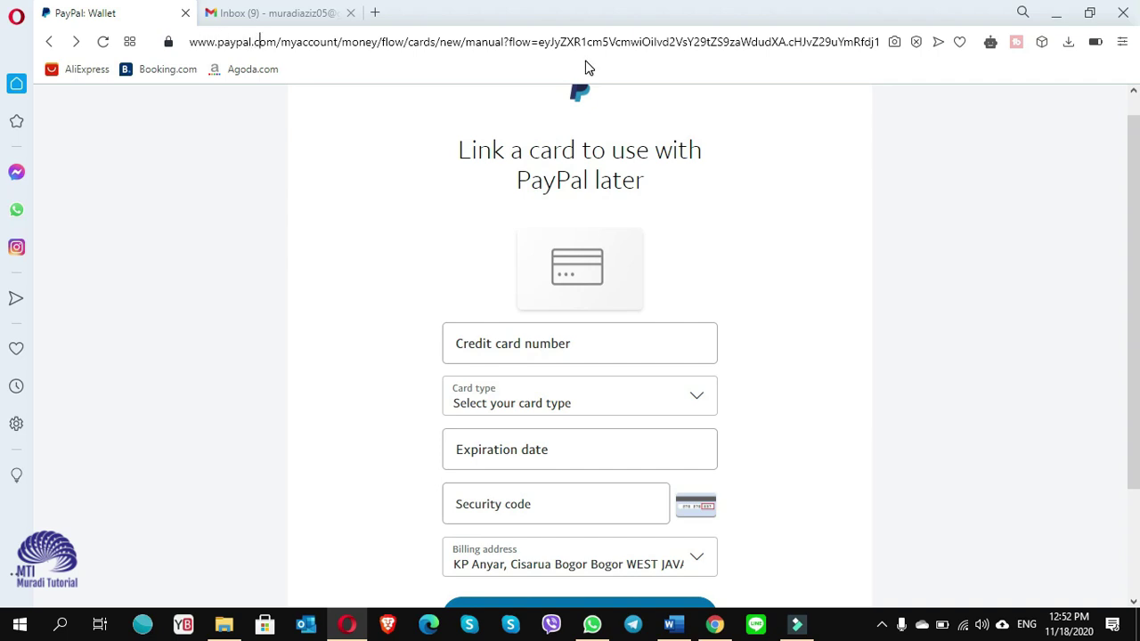
key(ctrl+shift+Right)
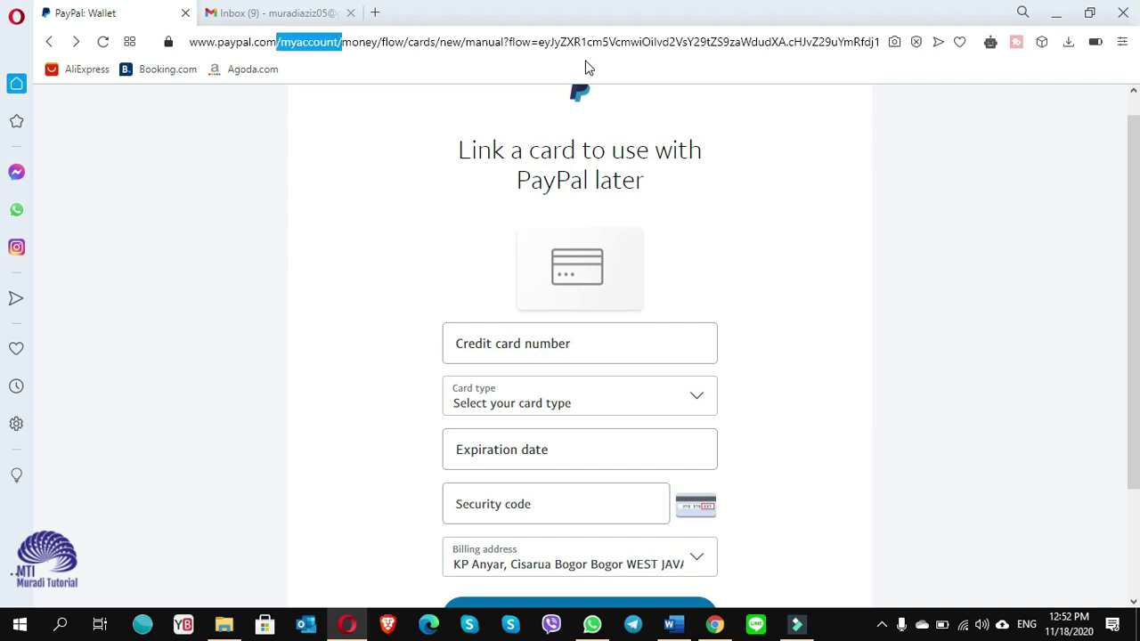
key(shift+End)
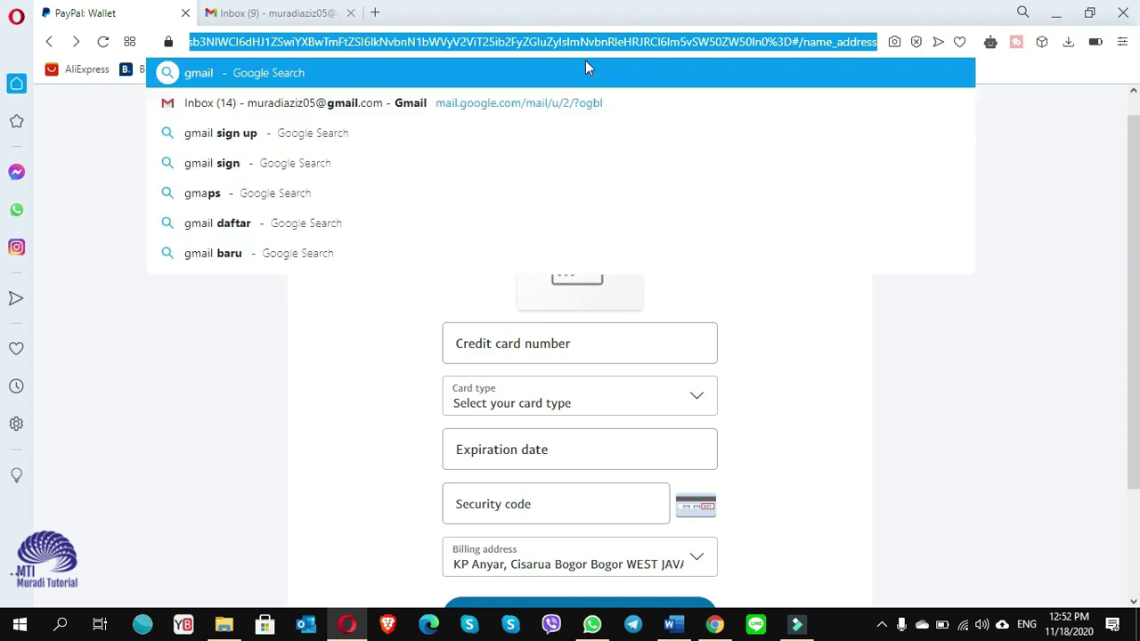
key(BackSpace)
key(BackSpace)
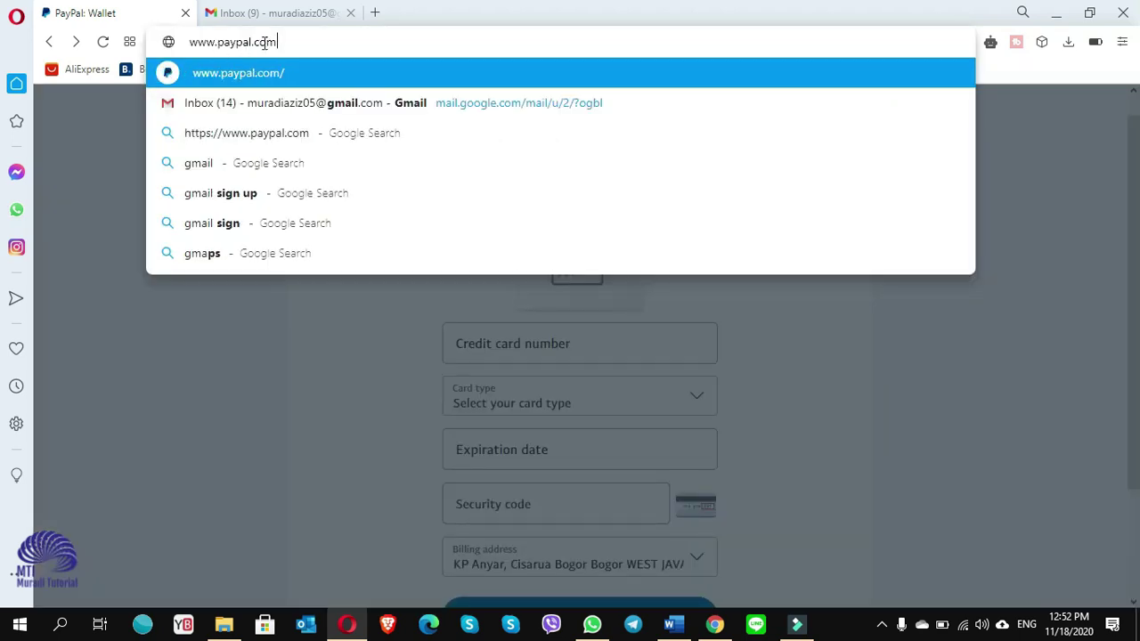
key(Return)
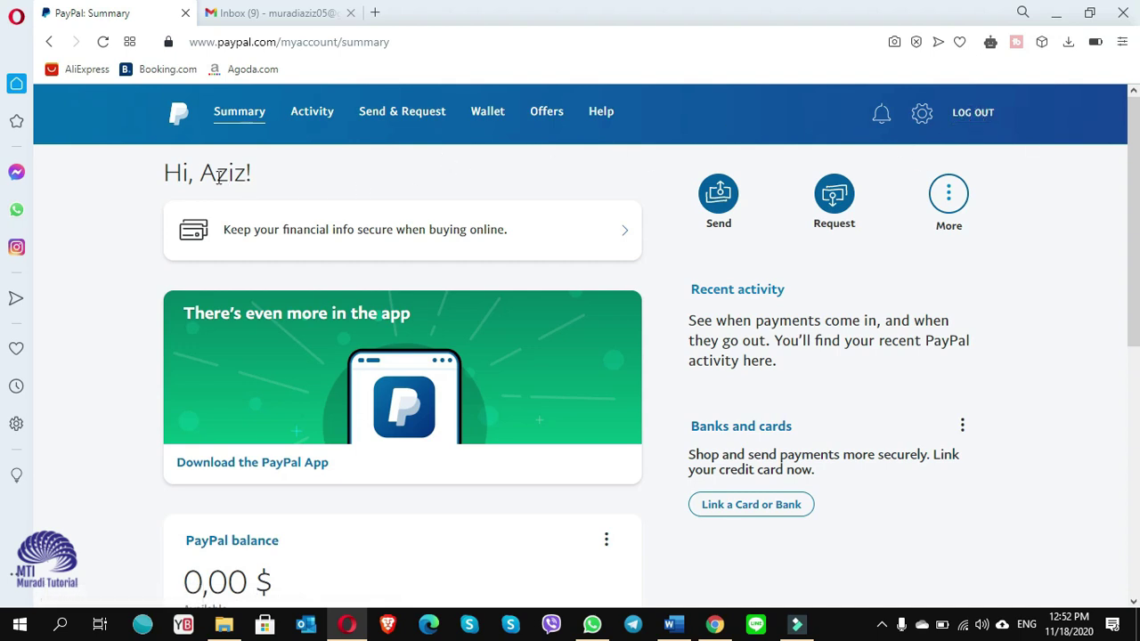
Step: Scroll through the new account's Summary page showing the 0,00 $ balance
scroll(428, 467, down, 3)
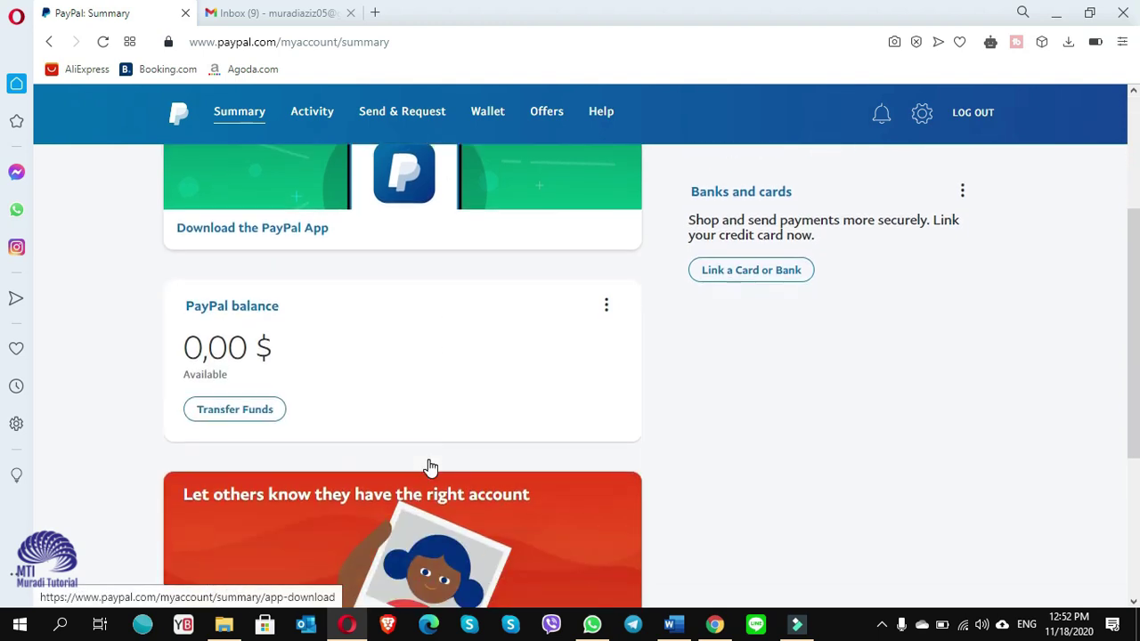
scroll(348, 363, down, 3)
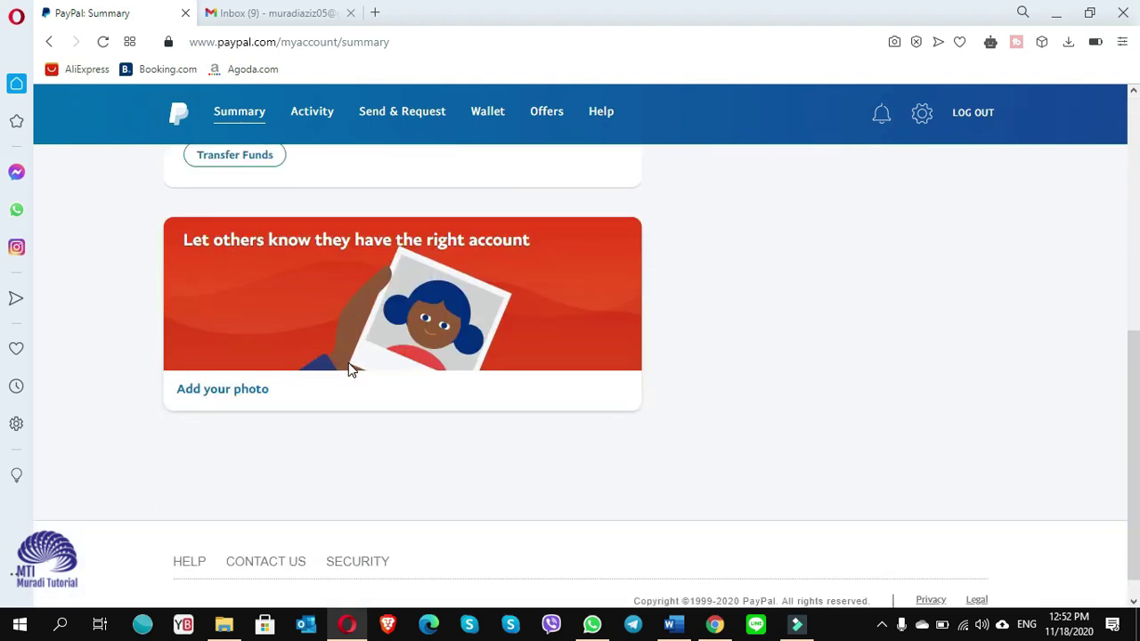
scroll(349, 363, up, 5)
scroll(516, 321, up, 1)
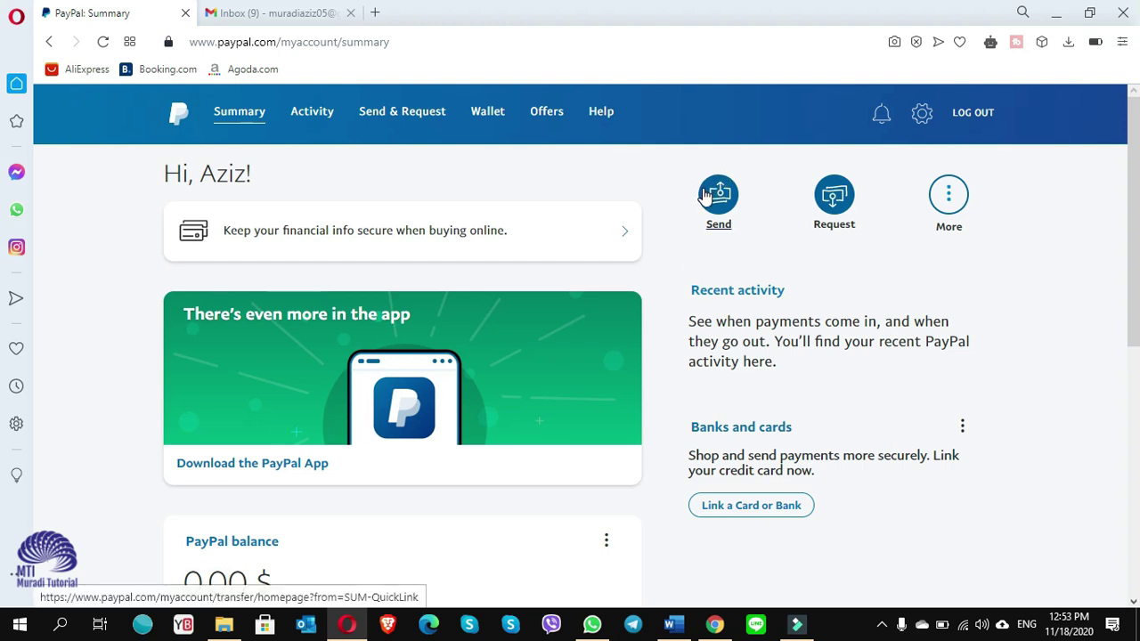
Step: Send a confirmation request for the unconfirmed primary email from account settings
click(926, 122)
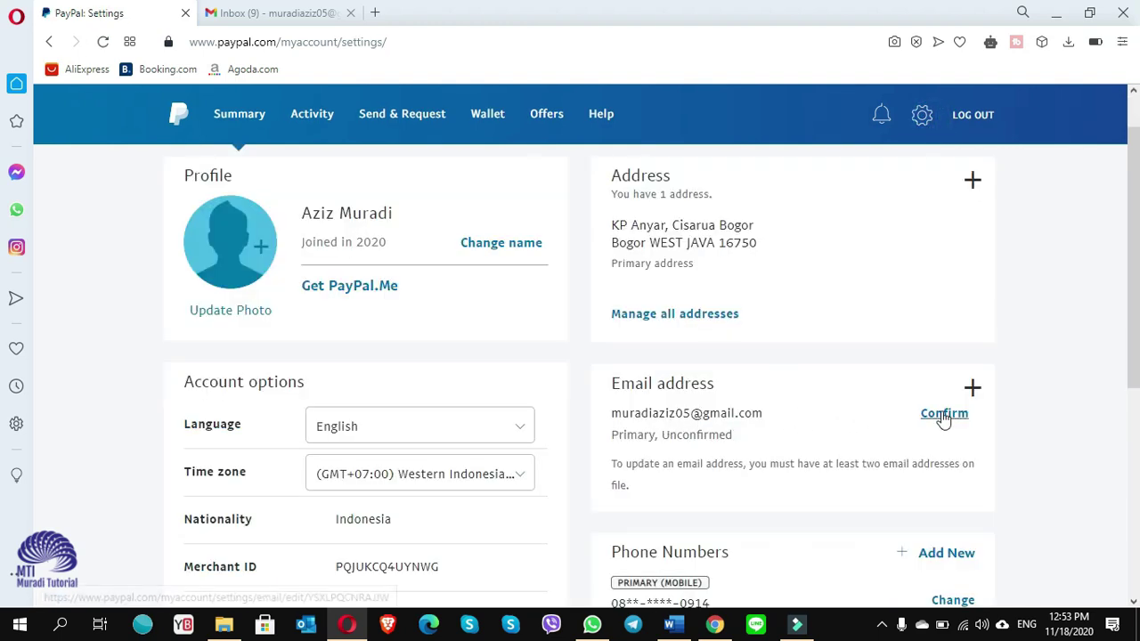
click(948, 421)
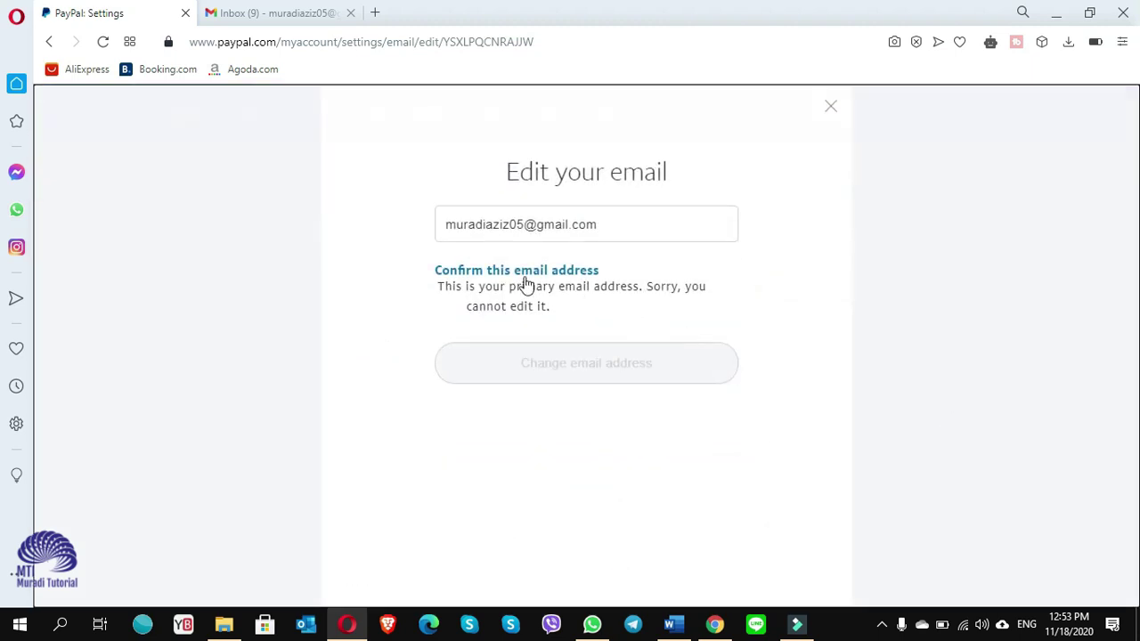
click(487, 278)
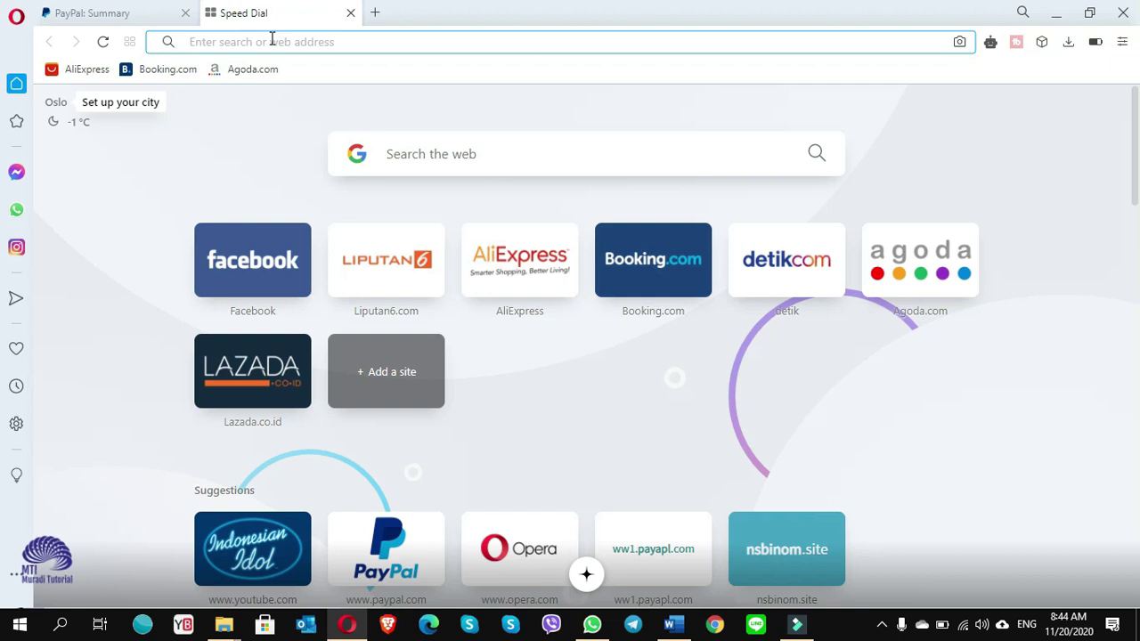
Step: Search for gmail and begin signing in to Google with the account name
text(gam)
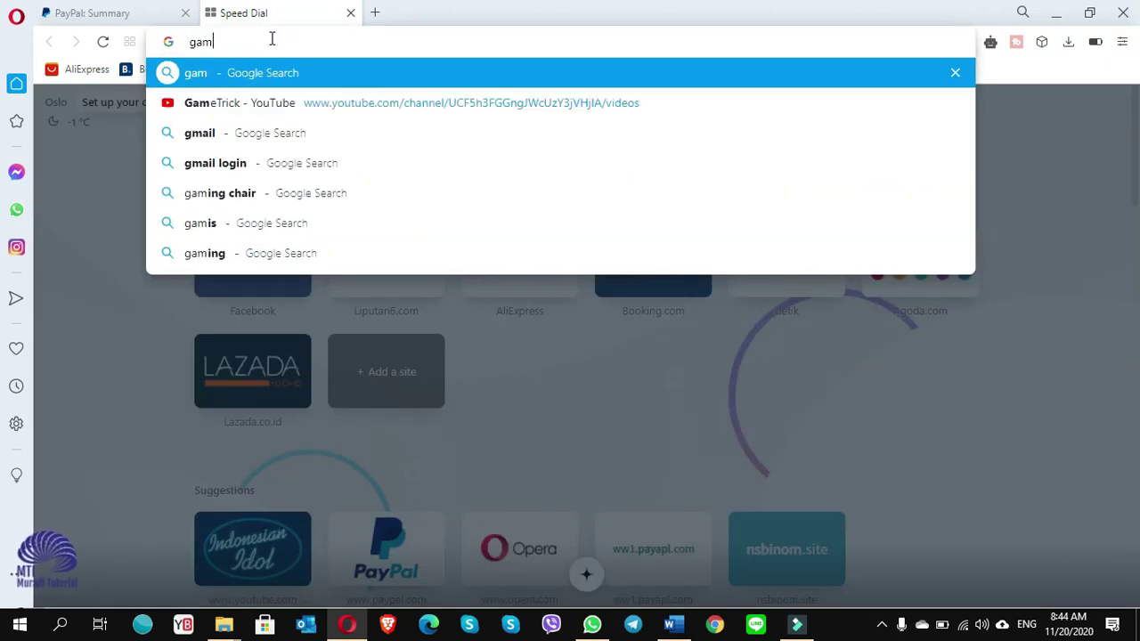
text(il)
key(Return)
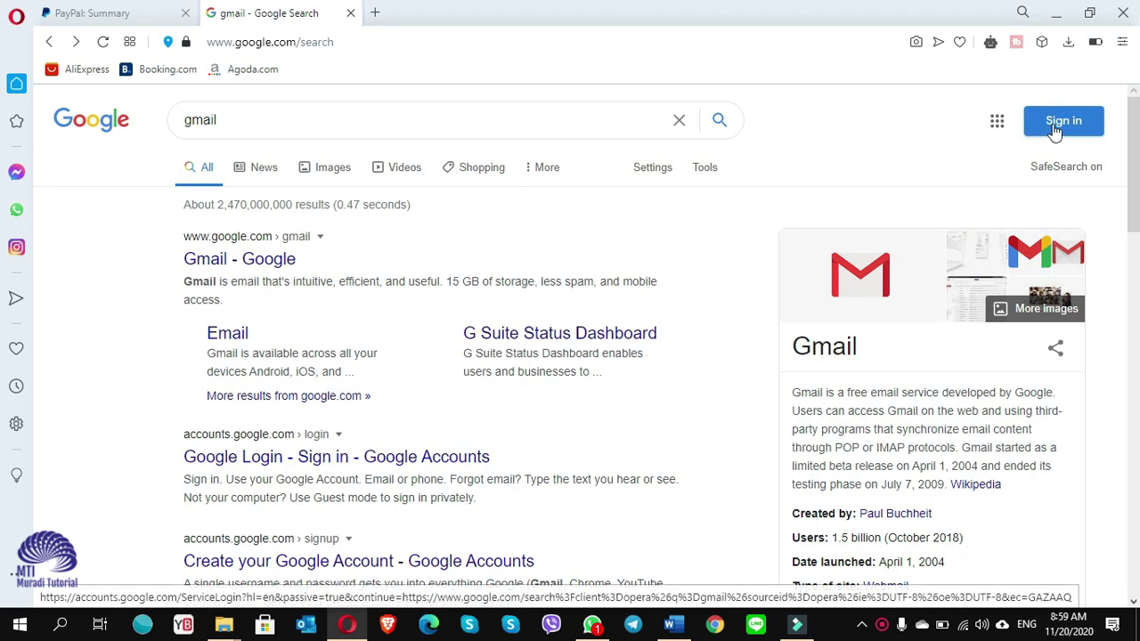
click(1056, 126)
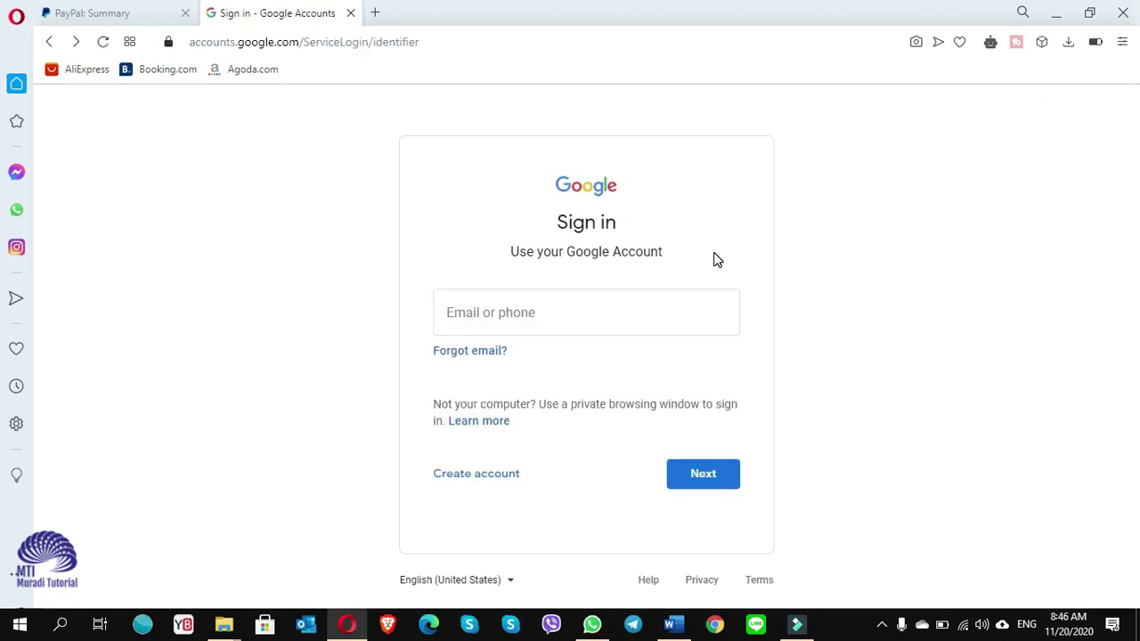
click(584, 320)
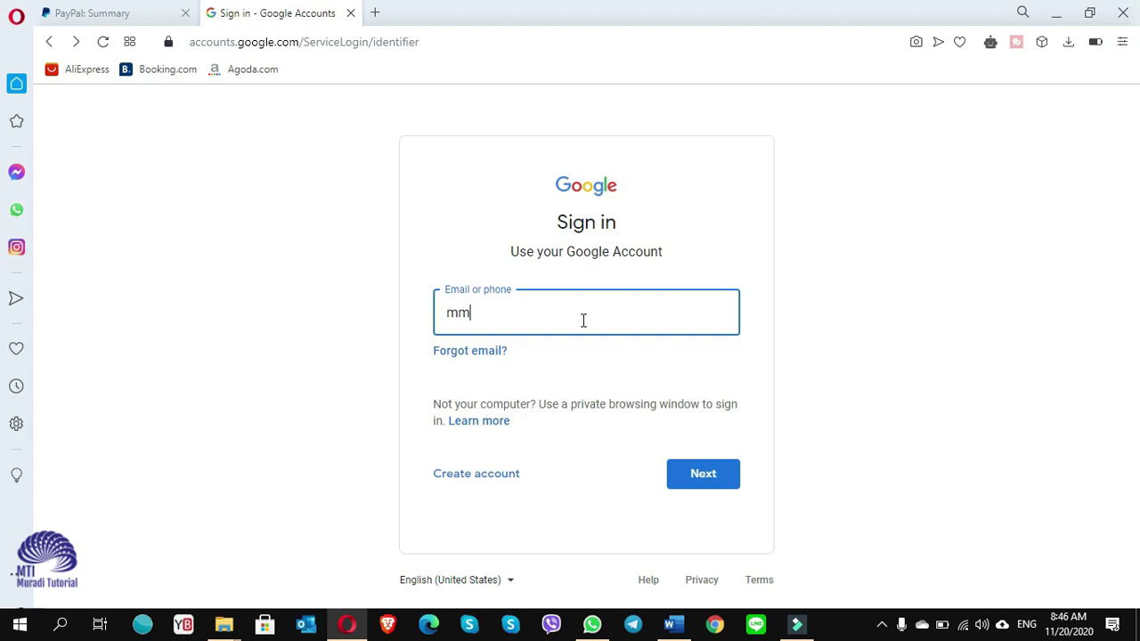
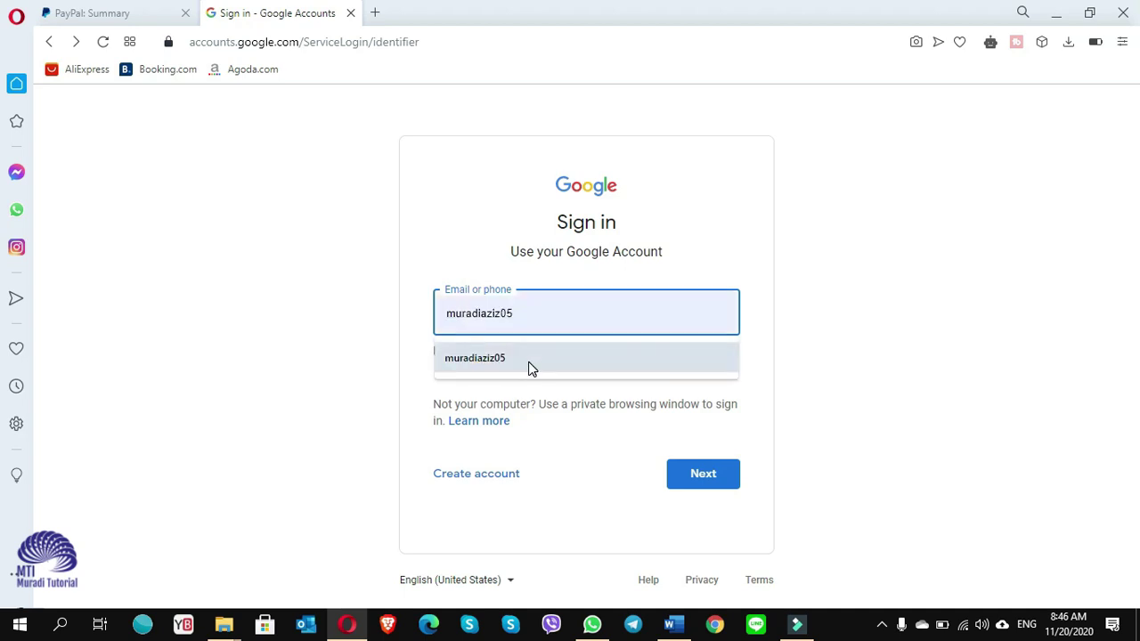
Step: Select the suggested account, enter its password and confirm the recovery options
click(528, 359)
click(705, 489)
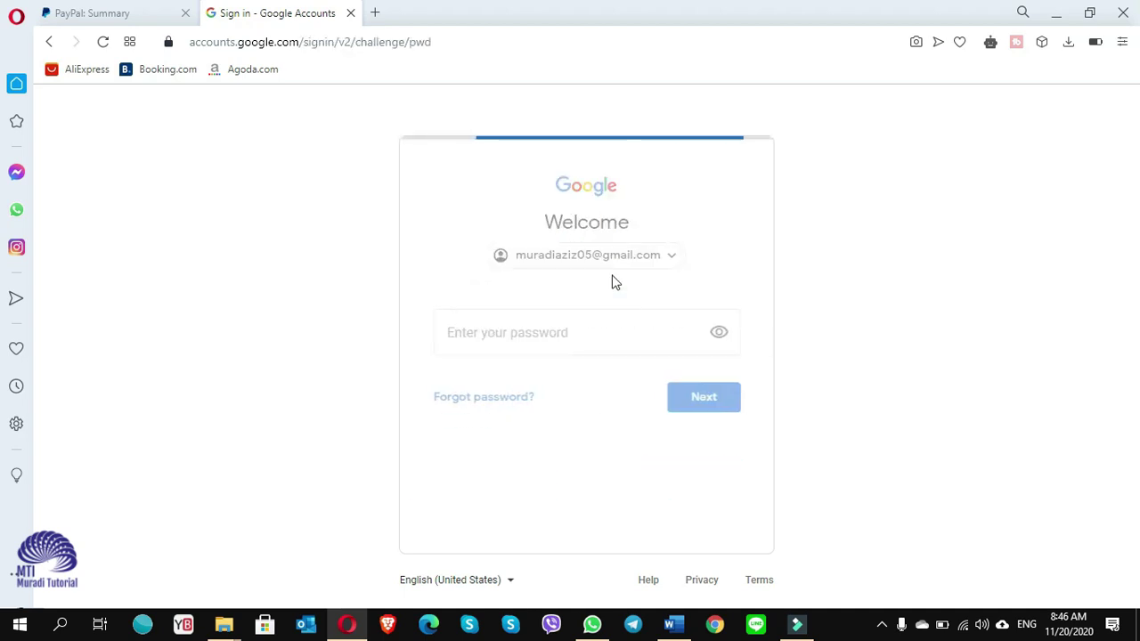
text(***)
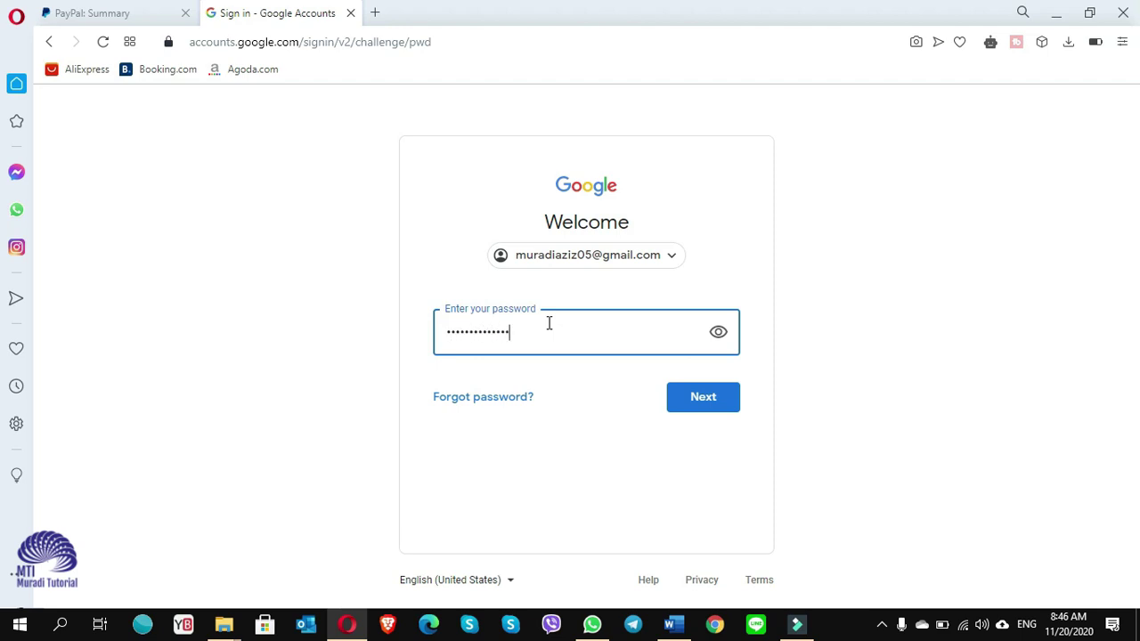
click(704, 392)
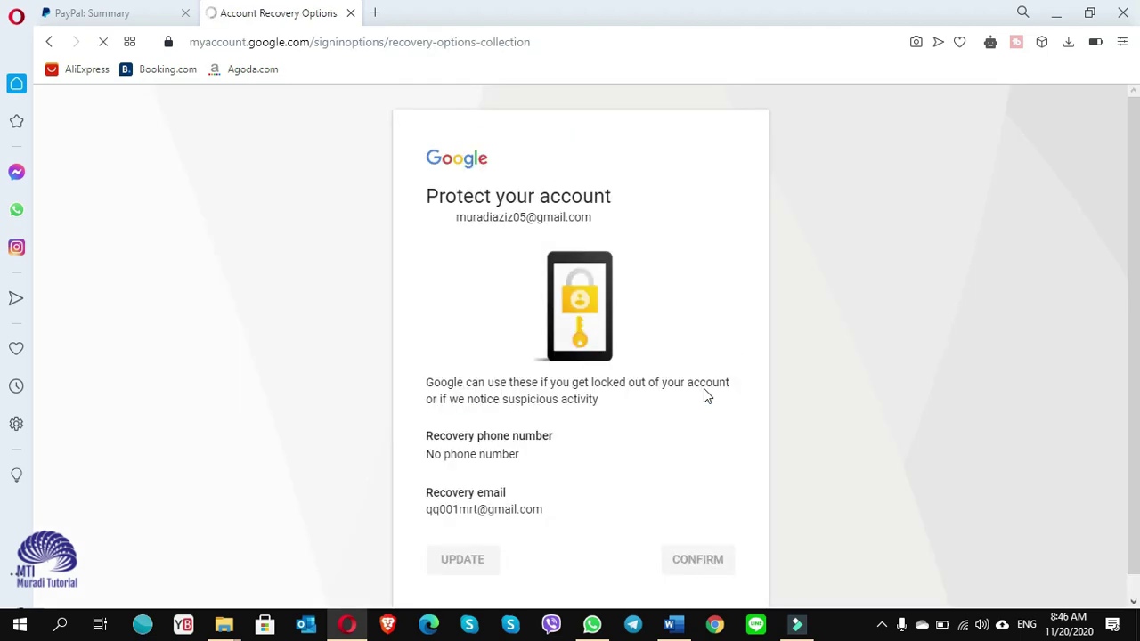
click(691, 551)
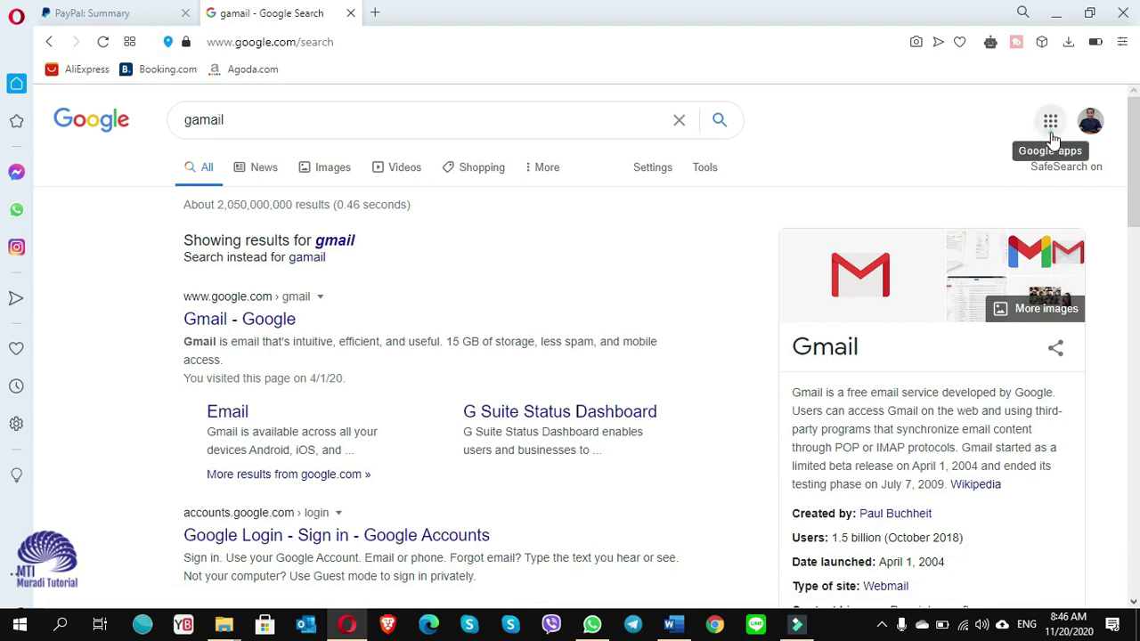
Step: Go to Gmail from the Google apps grid and open the 'Activate your PayPal account' email down to its link
click(1050, 122)
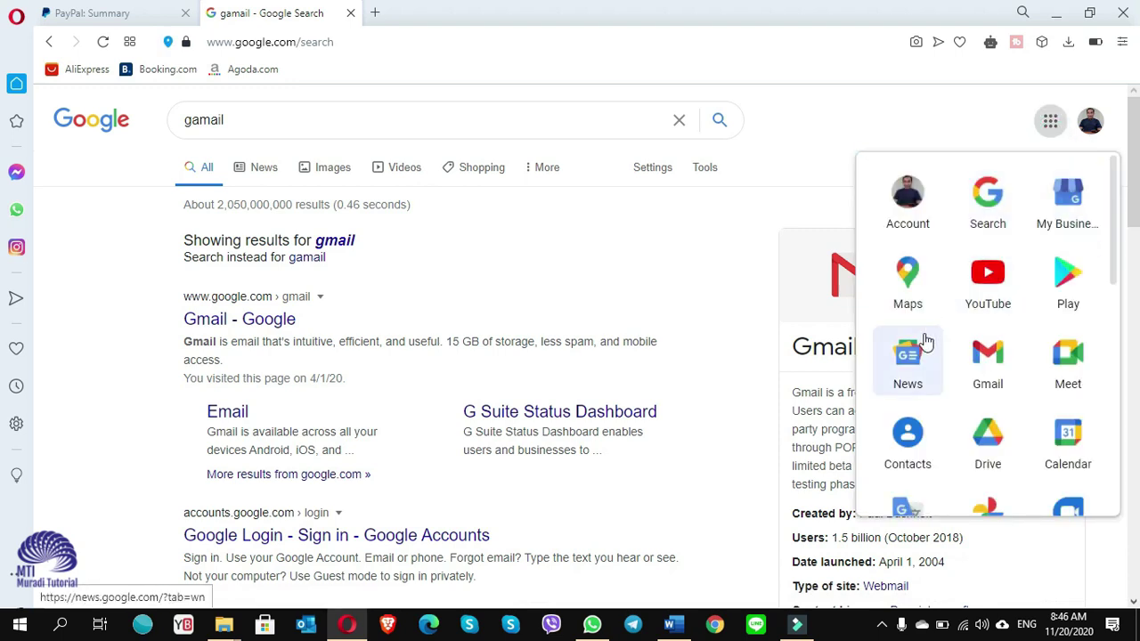
click(992, 372)
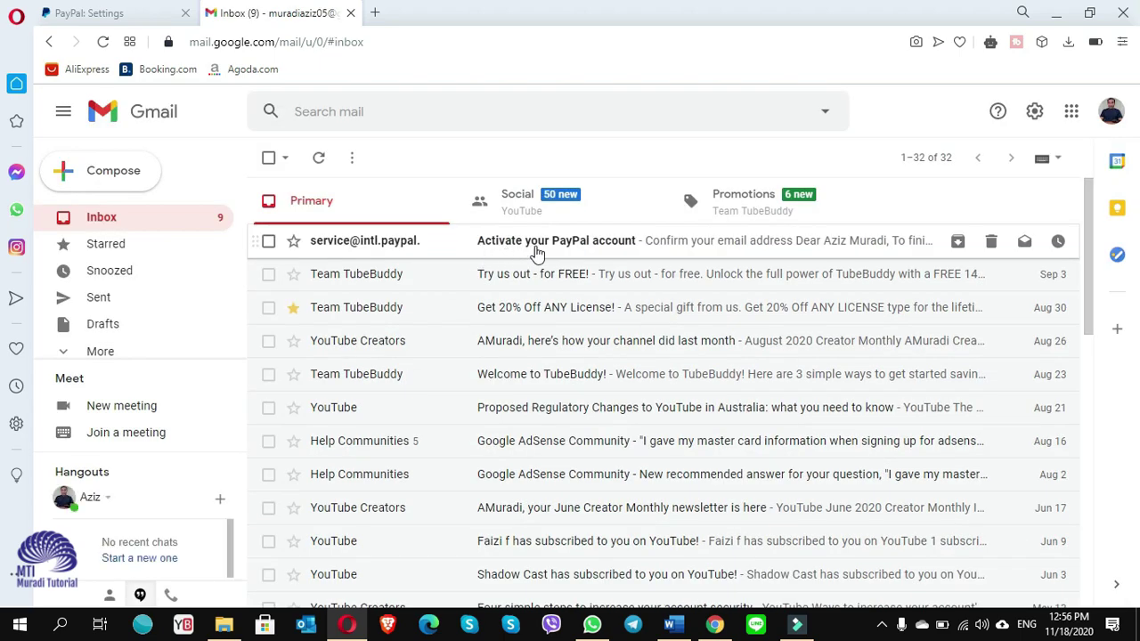
click(590, 249)
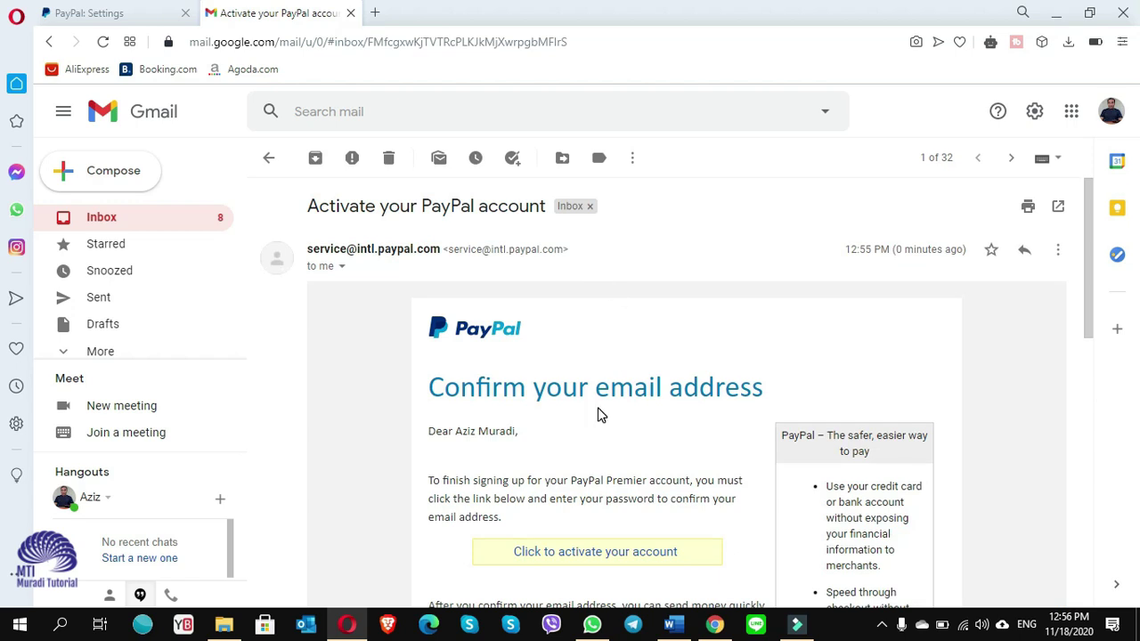
scroll(601, 415, down, 2)
scroll(600, 415, down, 2)
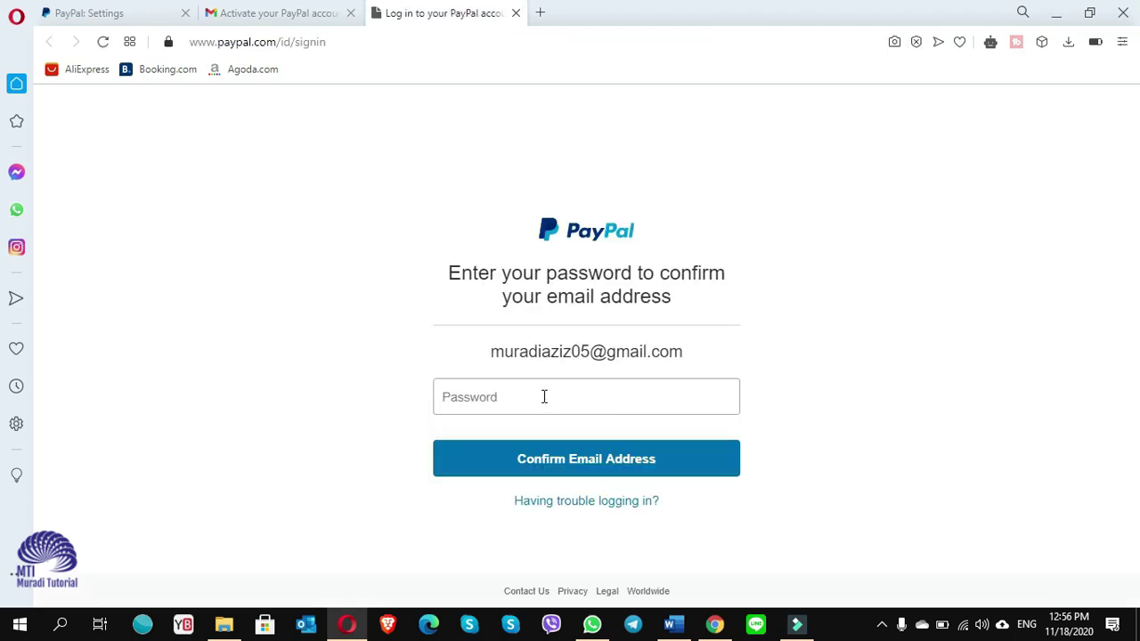
Step: Enter the PayPal account password and submit Confirm Email Address
click(522, 398)
text(•••)
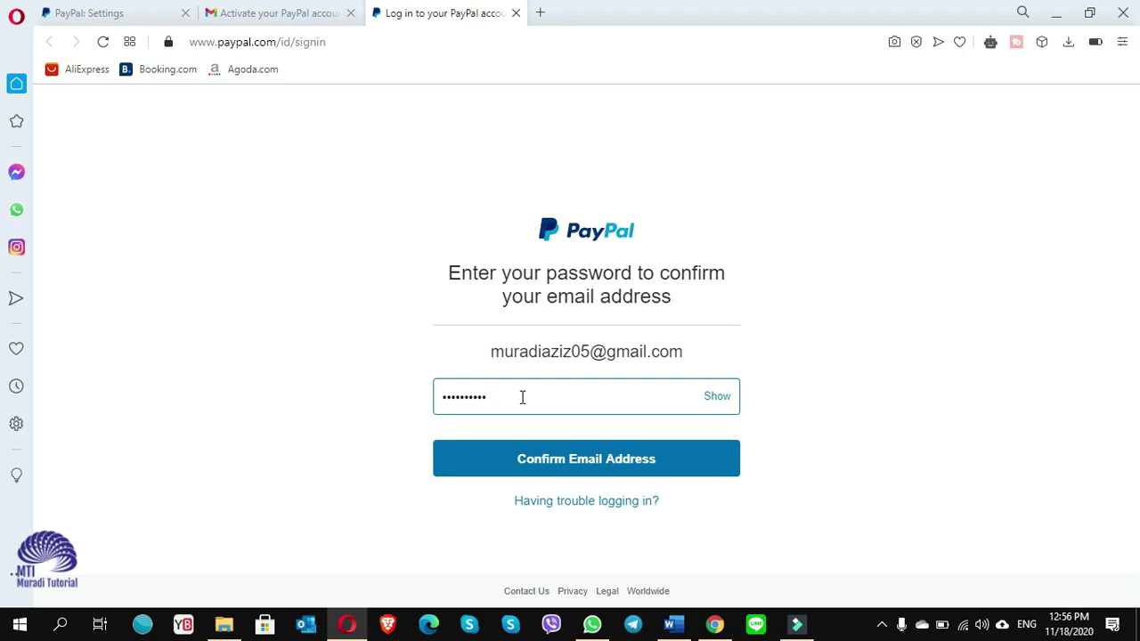
click(589, 471)
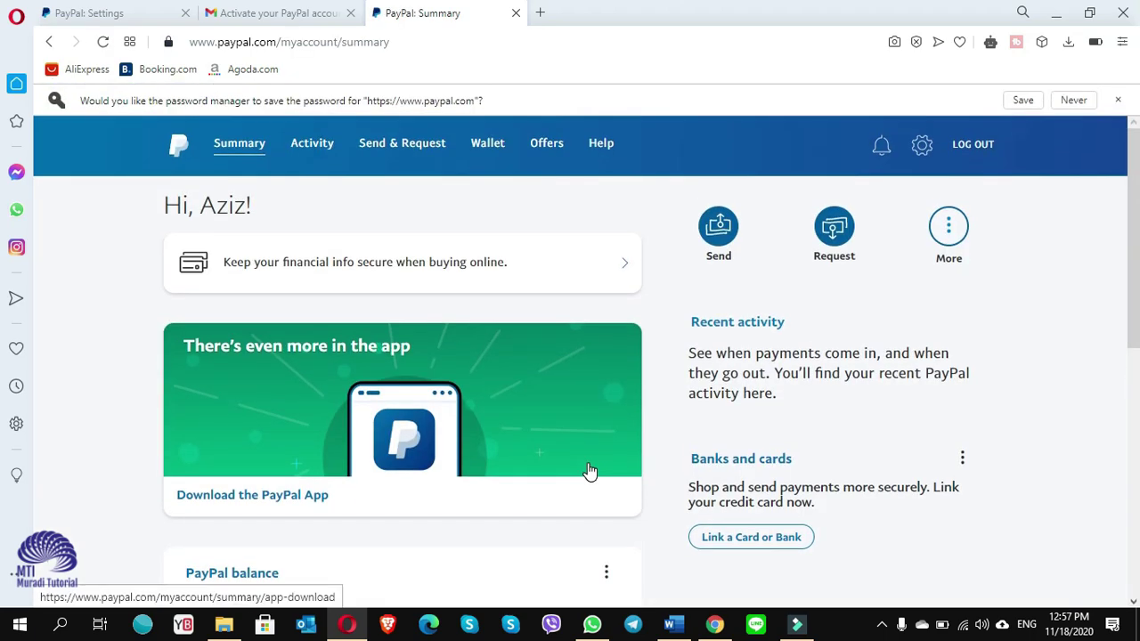
Step: Open PayPal's Account settings and review the listed email address and phone numbers
click(922, 151)
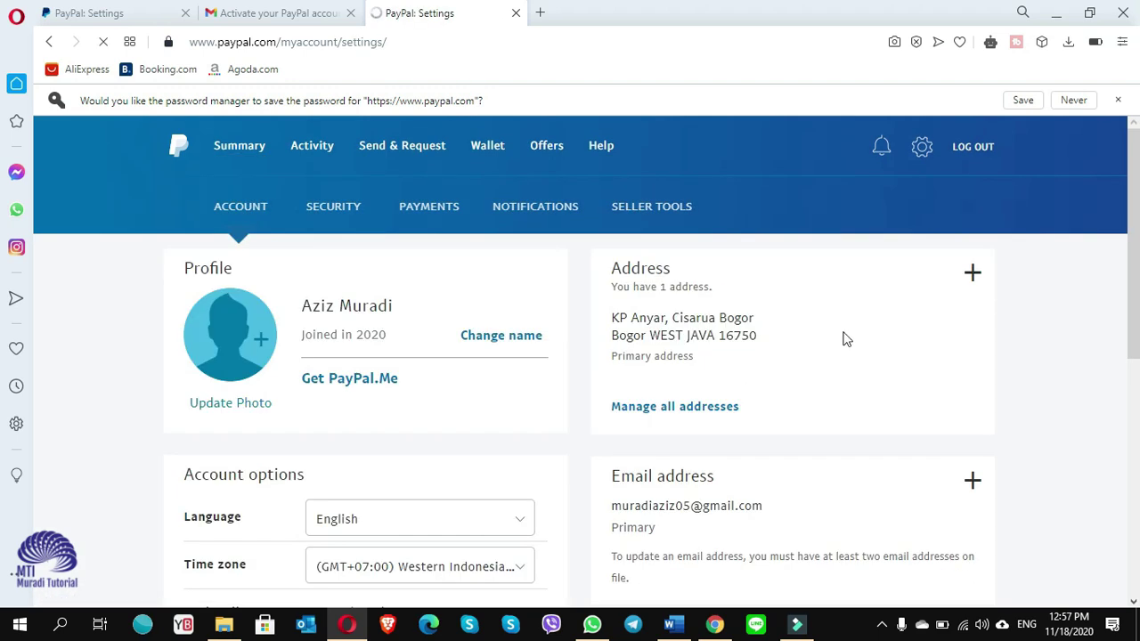
scroll(813, 440, down, 2)
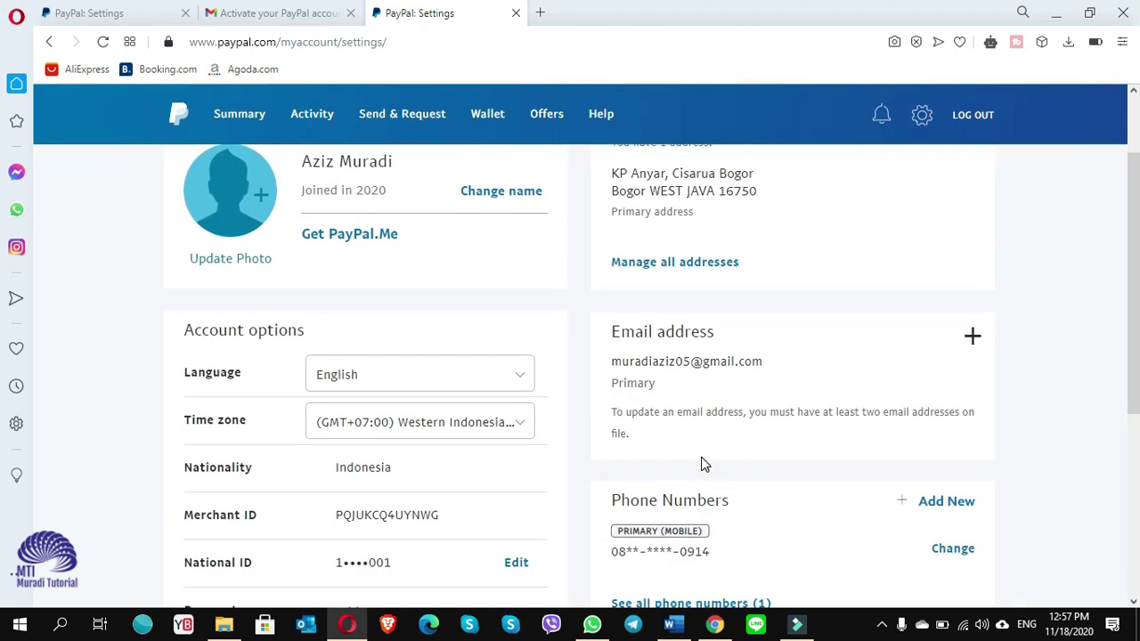
scroll(746, 413, up, 1)
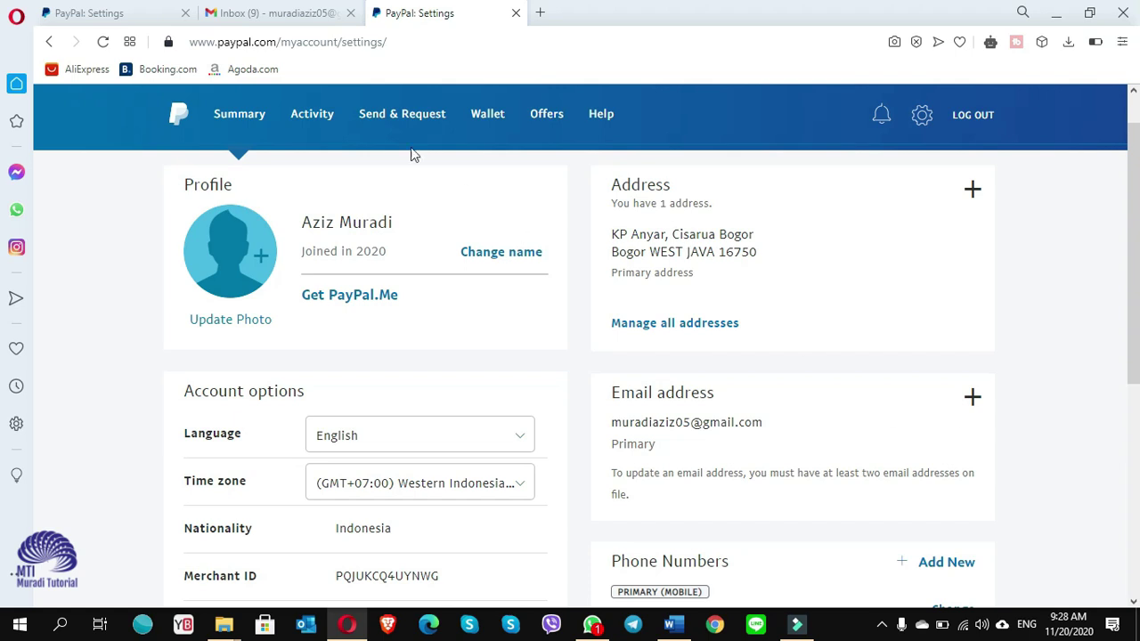
Step: Return to the Gmail inbox and read the 'Welcome to PayPal' message
click(290, 18)
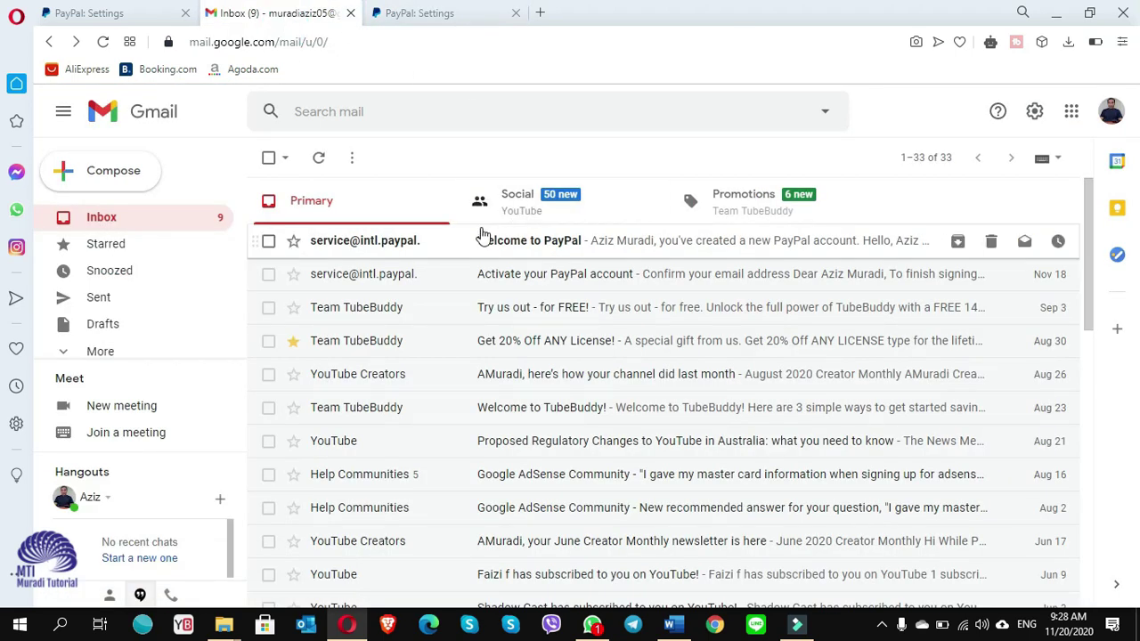
click(566, 240)
scroll(631, 471, down, 3)
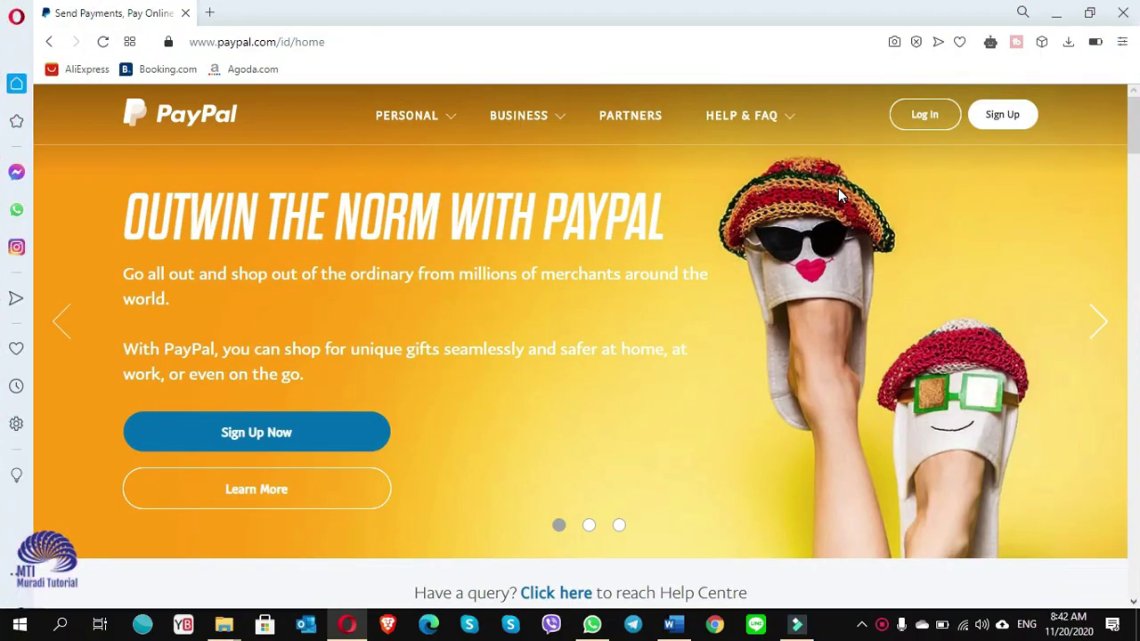
Step: Briefly view HELP & FAQ, then log in to PayPal with the account password
click(794, 126)
click(846, 445)
click(925, 121)
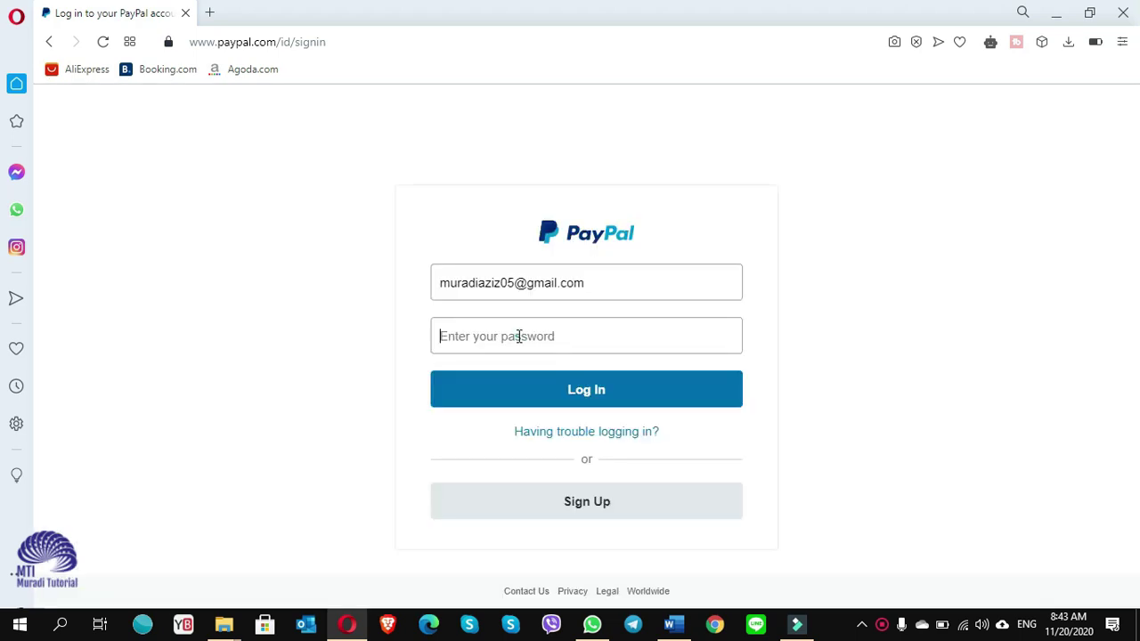
click(517, 335)
text(********)
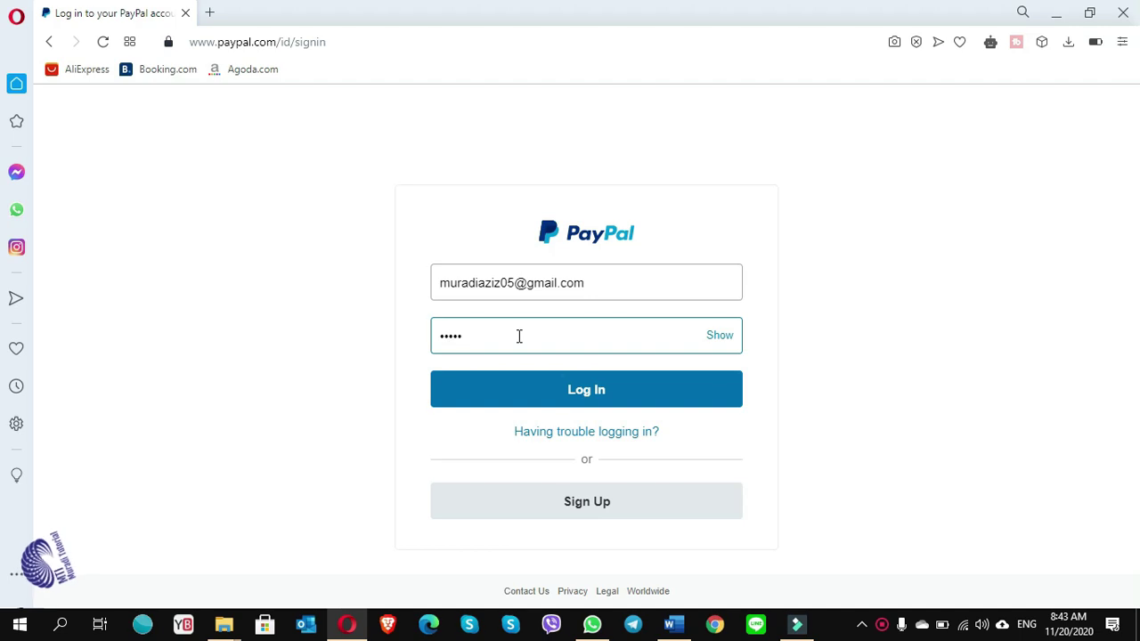
text(**)
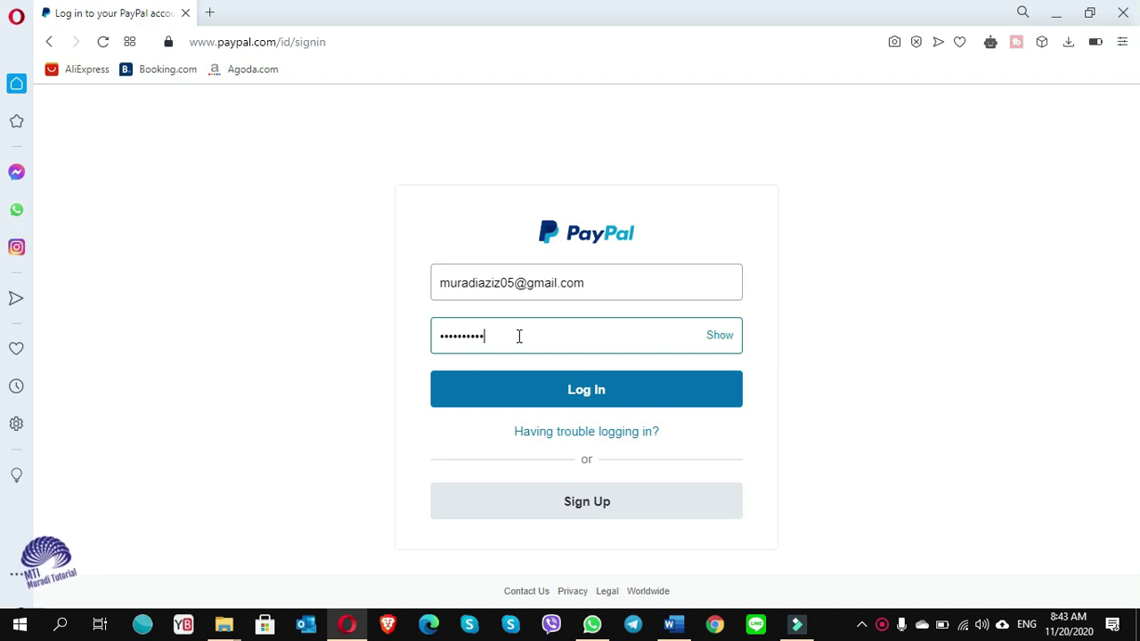
click(599, 400)
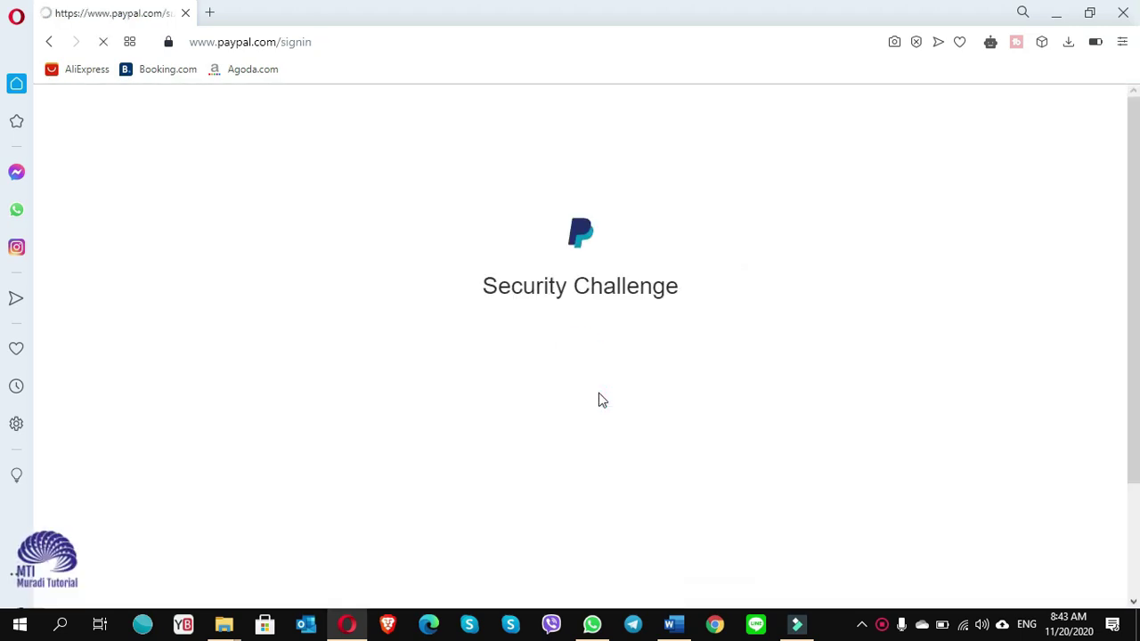
Step: Tick the reCAPTCHA 'I'm not a robot' checkbox to clear the security challenge
click(474, 370)
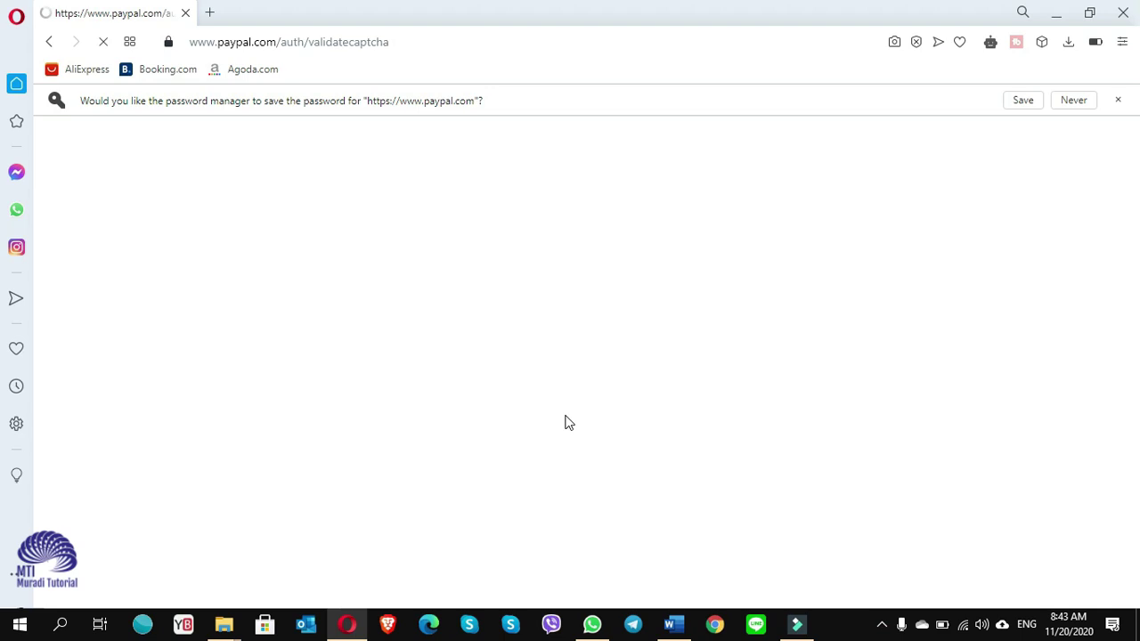
scroll(797, 446, down, 3)
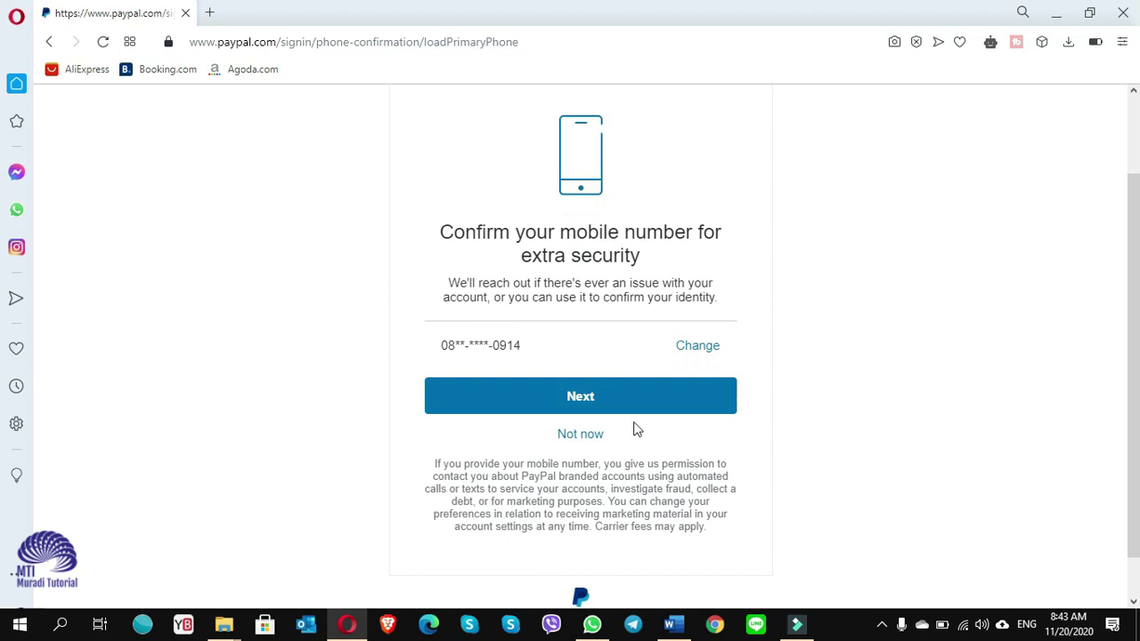
Step: Have a code texted to the mobile number, enter the six-digit code, and continue
click(579, 398)
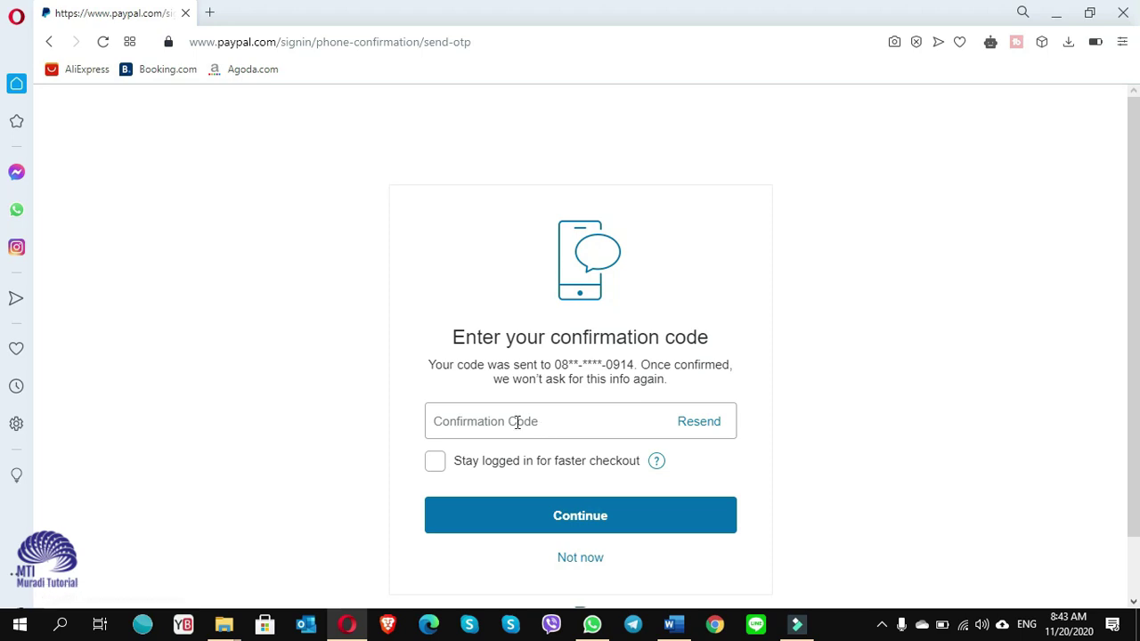
scroll(517, 423, down, 1)
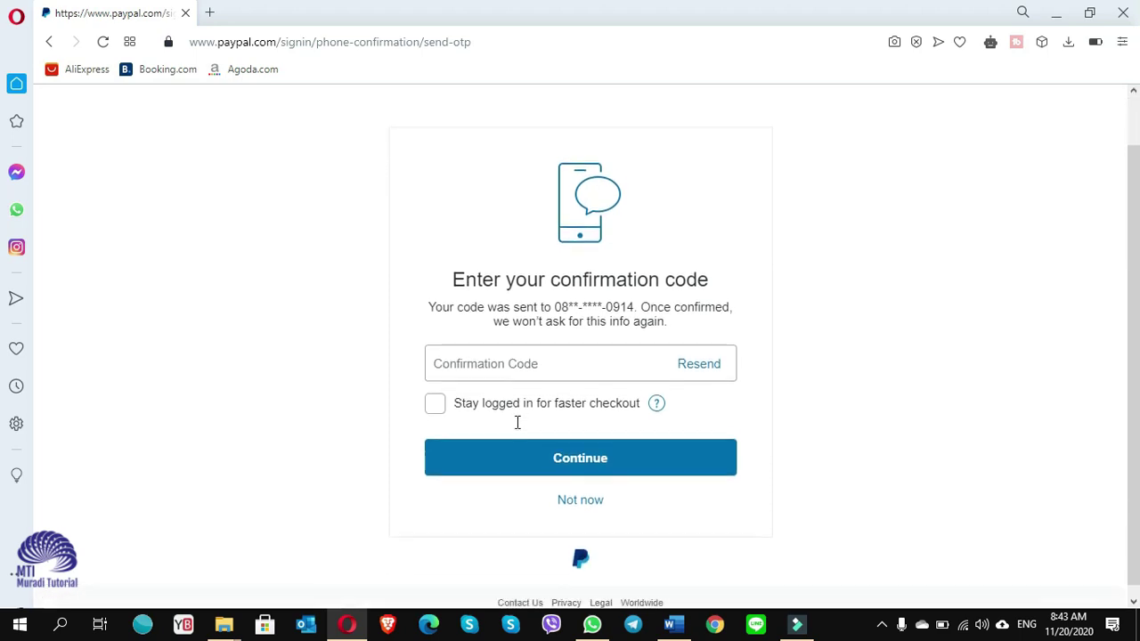
click(488, 355)
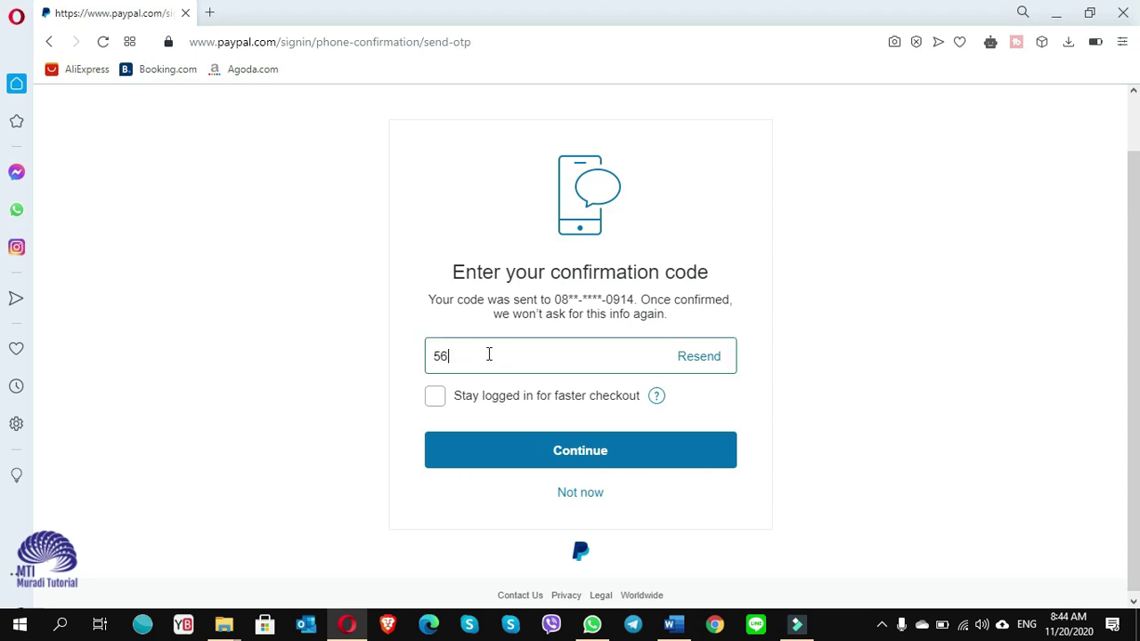
click(559, 459)
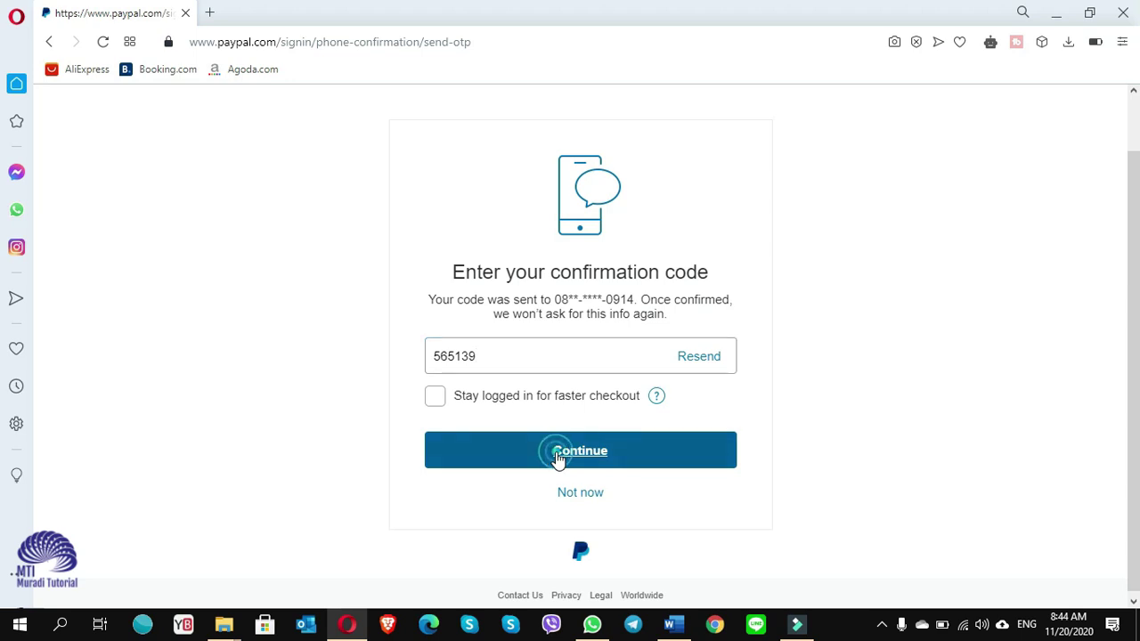